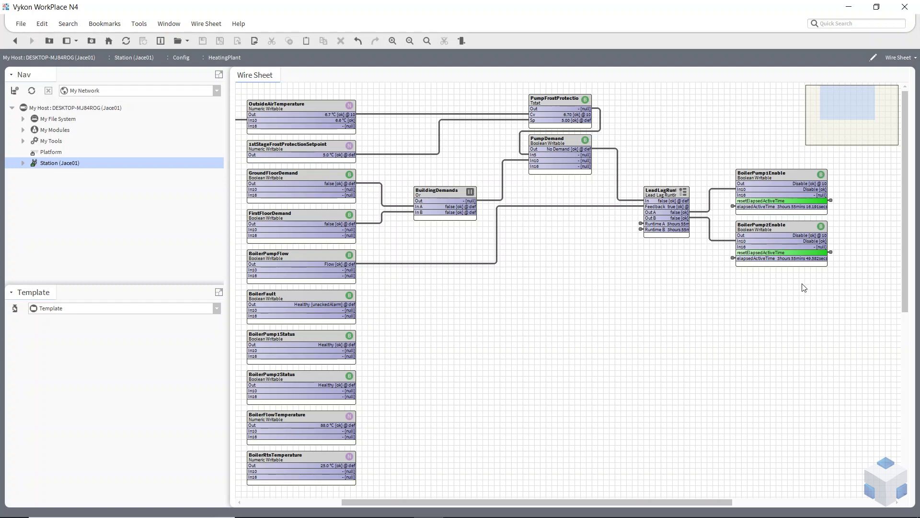
Step: Cut the six pump control blocks, PumpFrostProtection through both BoilerPump enables, from HeatingPlant
drag(849, 279, 386, 80)
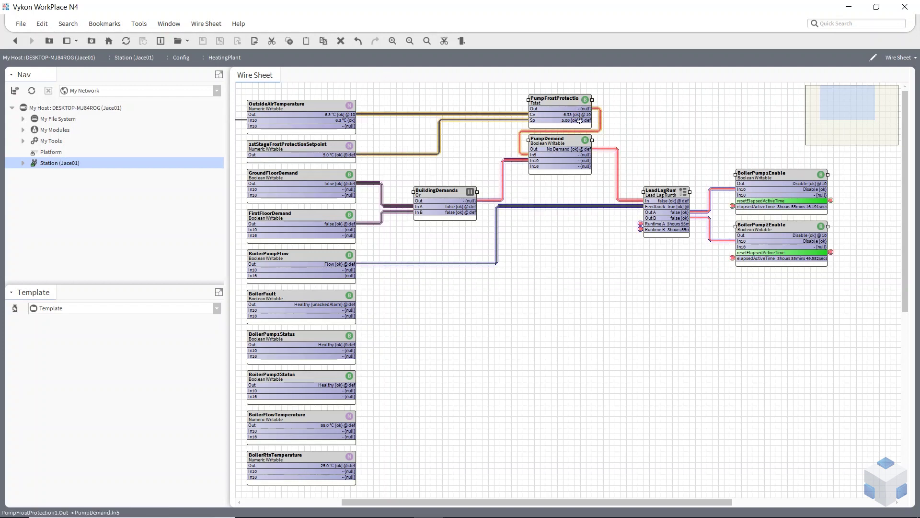
right_click(555, 107)
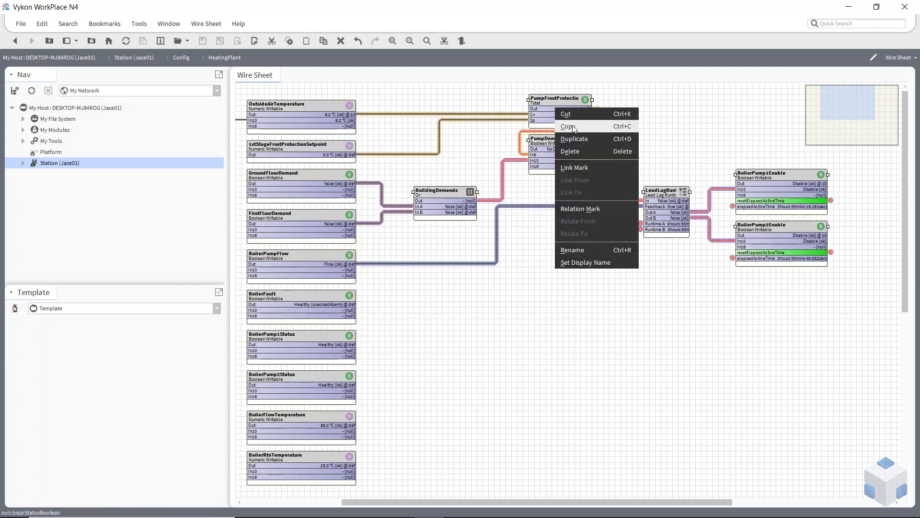
click(575, 115)
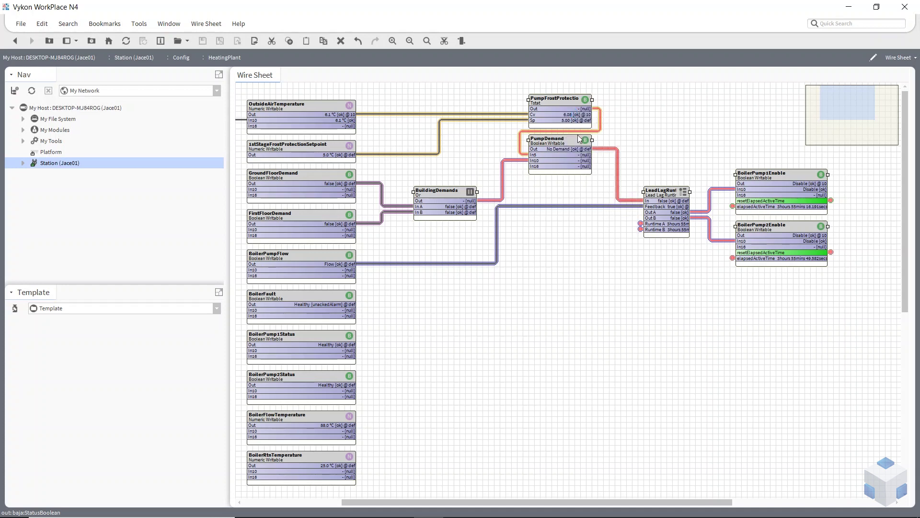
Step: Create a folder named PumpDemands on the HeatingPlant sheet and move it to a clear spot
right_click(559, 307)
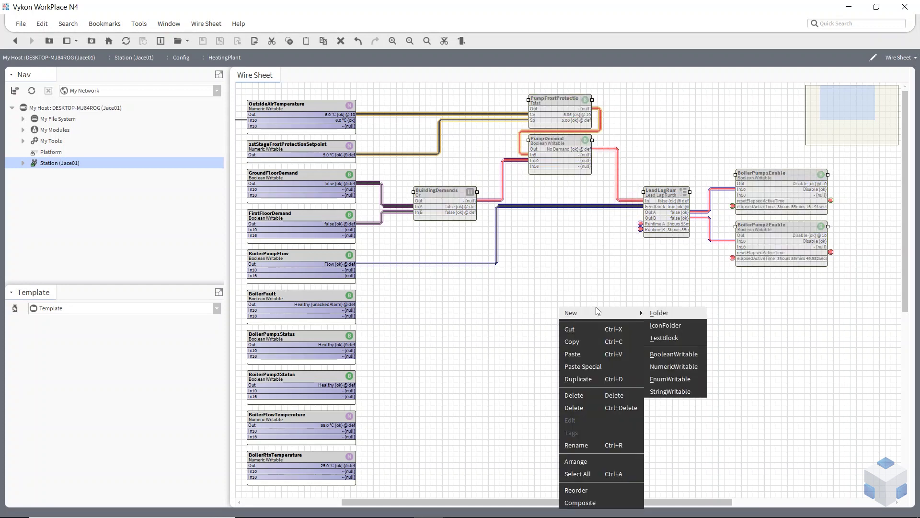
click(656, 312)
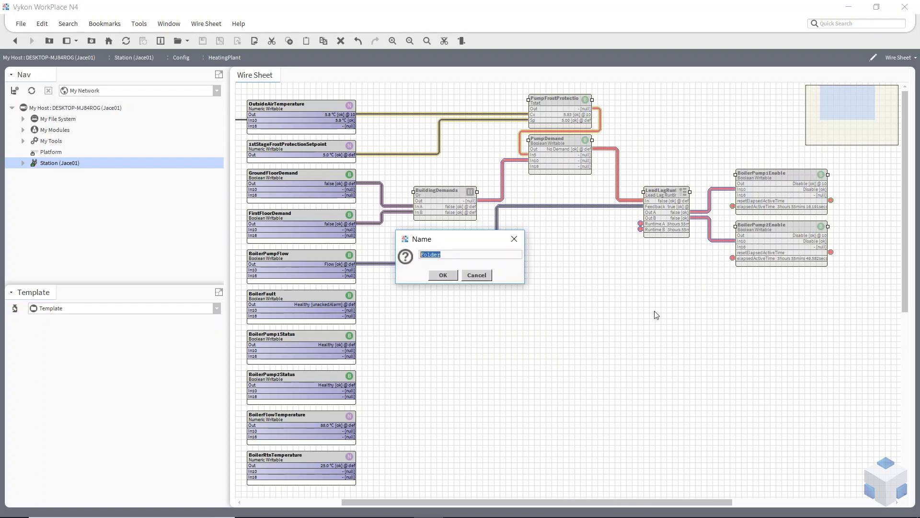
text(PumpDemands)
click(446, 277)
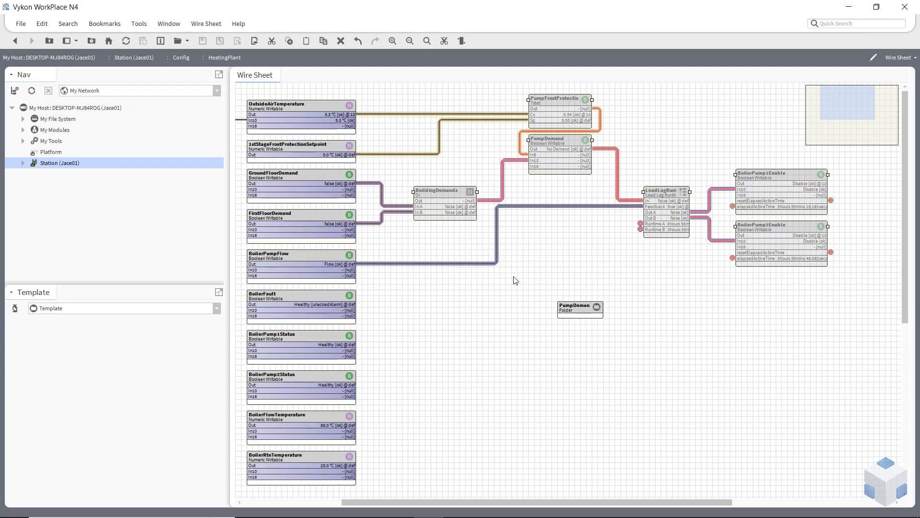
drag(577, 305, 514, 275)
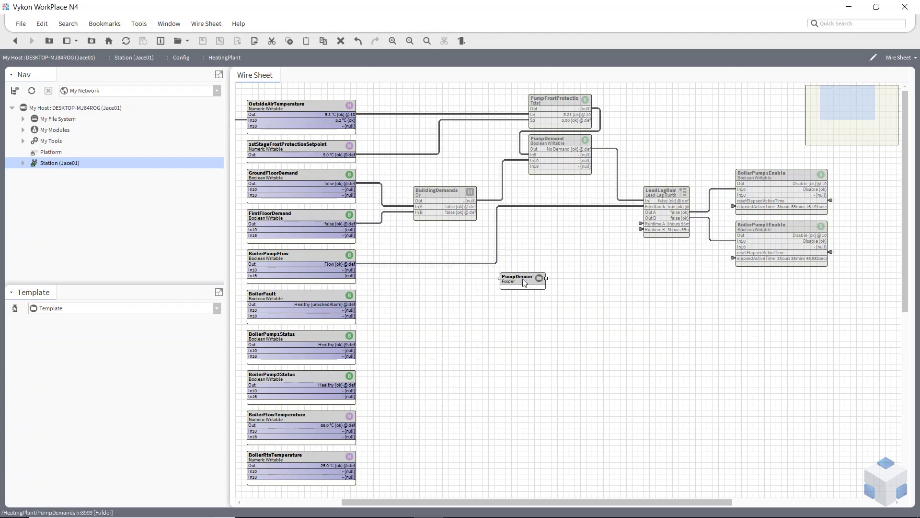
Step: Paste the cut pump blocks inside PumpDemands, arrange them, and return to HeatingPlant
double_click(523, 278)
right_click(493, 212)
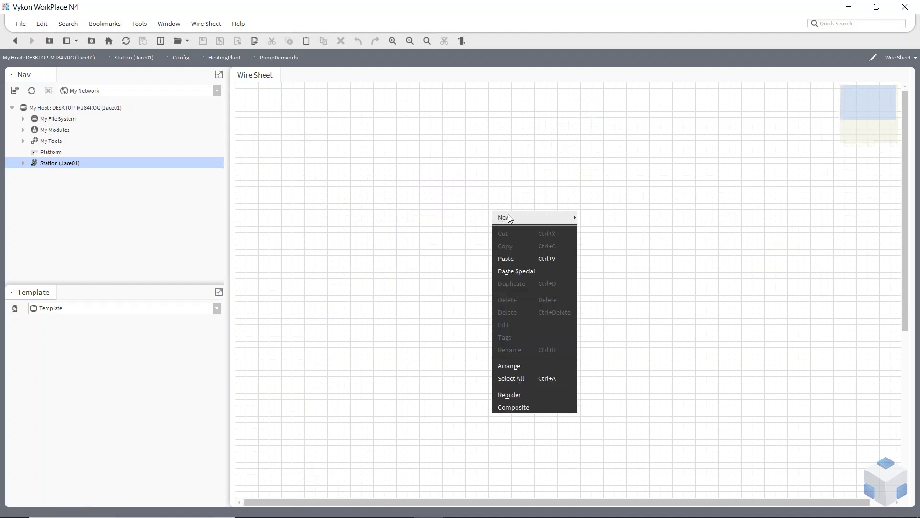
click(506, 259)
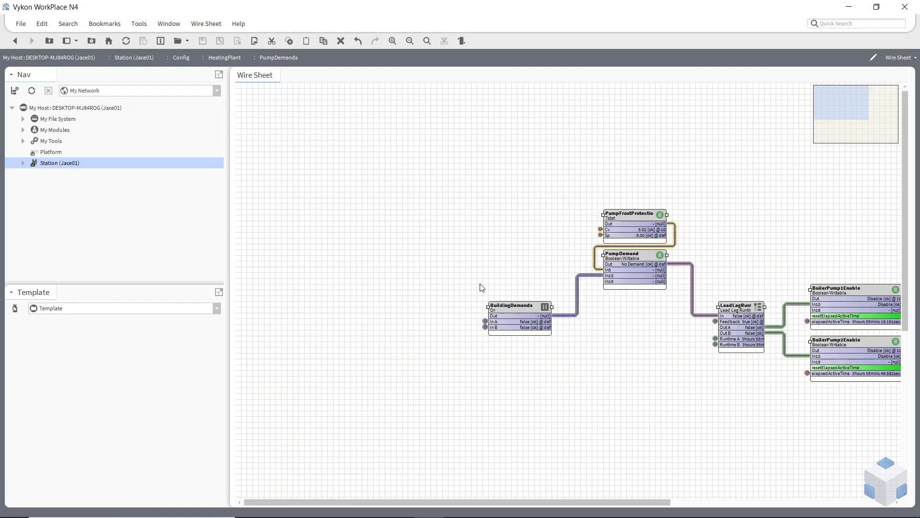
drag(637, 237, 435, 145)
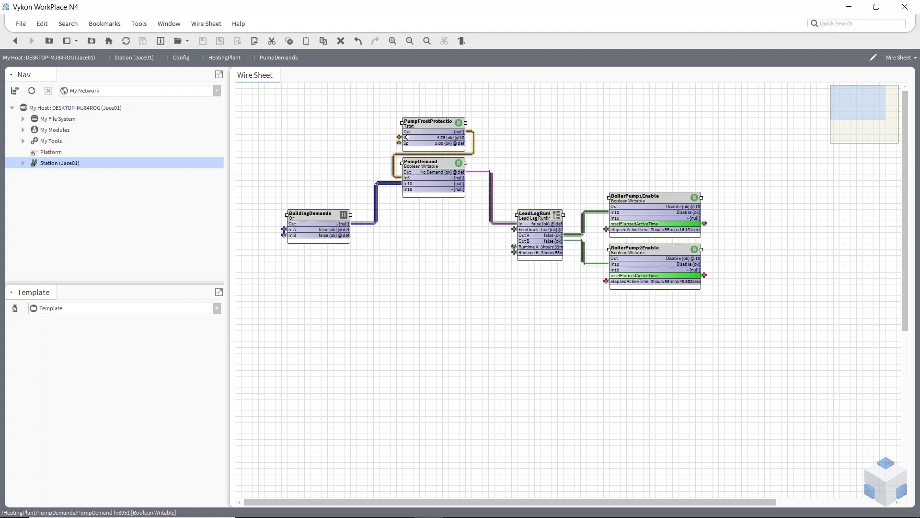
click(14, 41)
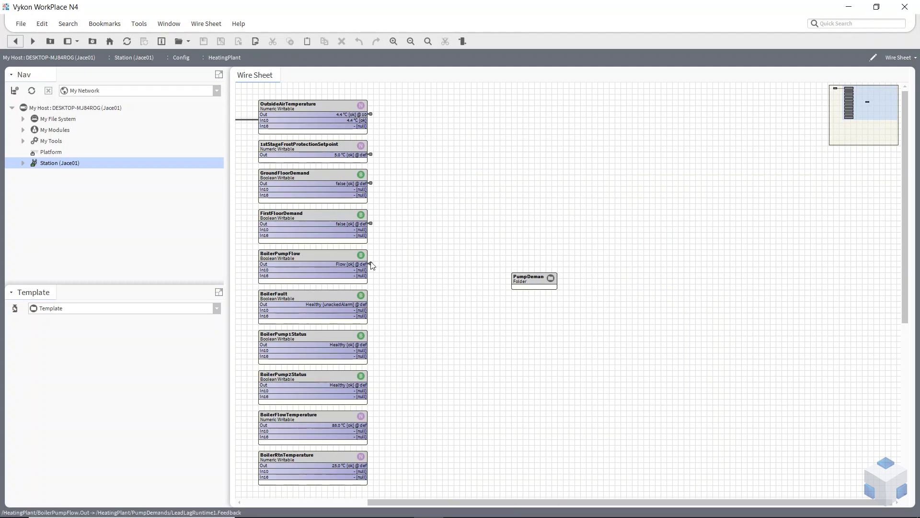
Step: Recheck PumpDemands' contents, then widen its folder block and place it beside the plant points
key(alt+Right)
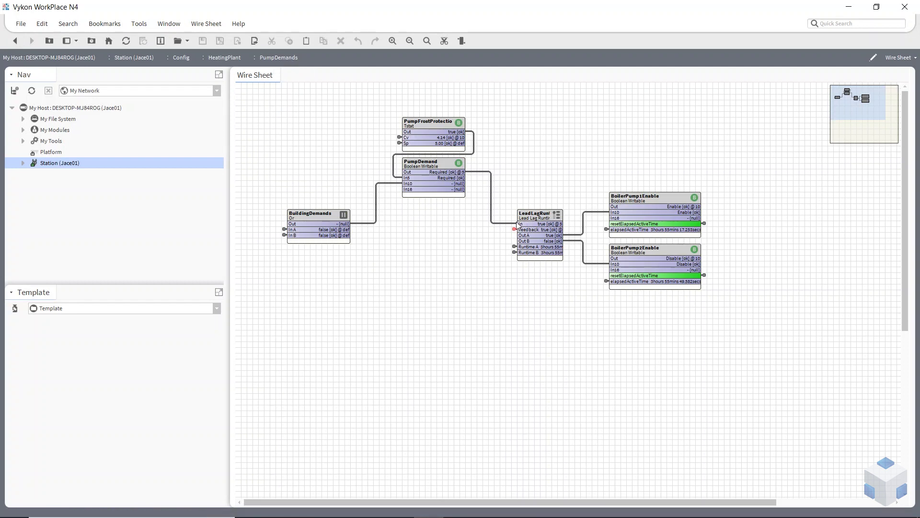
double_click(510, 227)
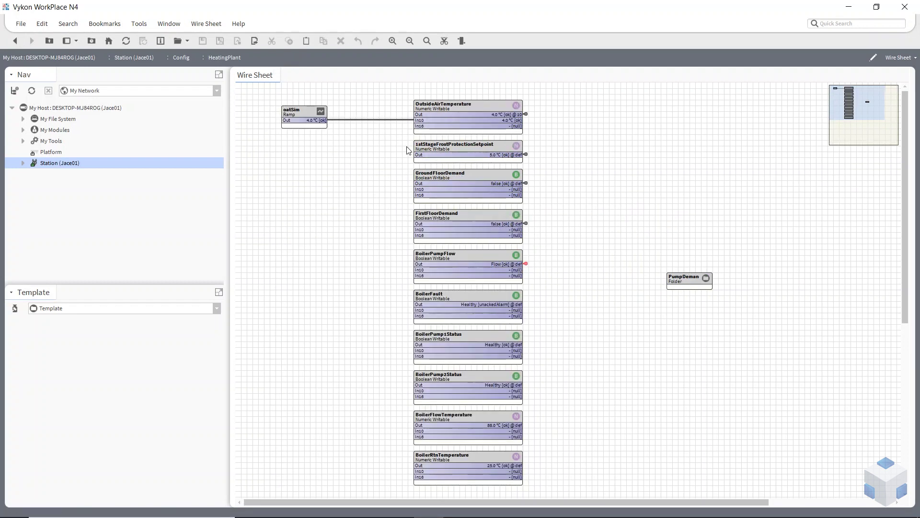
drag(684, 278, 662, 249)
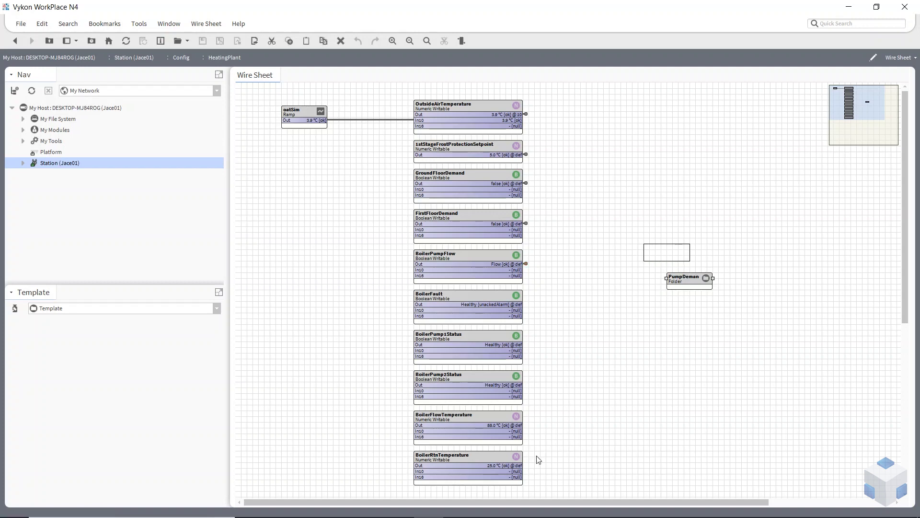
drag(446, 501, 618, 509)
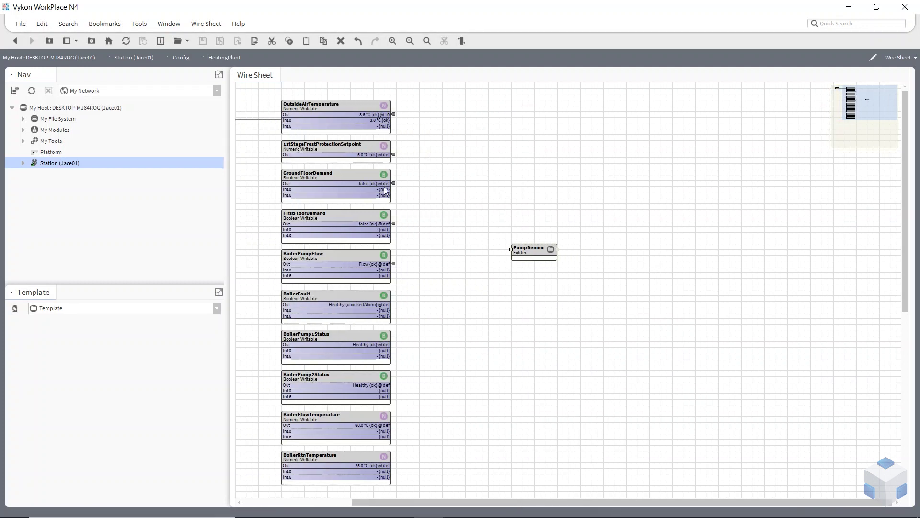
drag(558, 217, 565, 204)
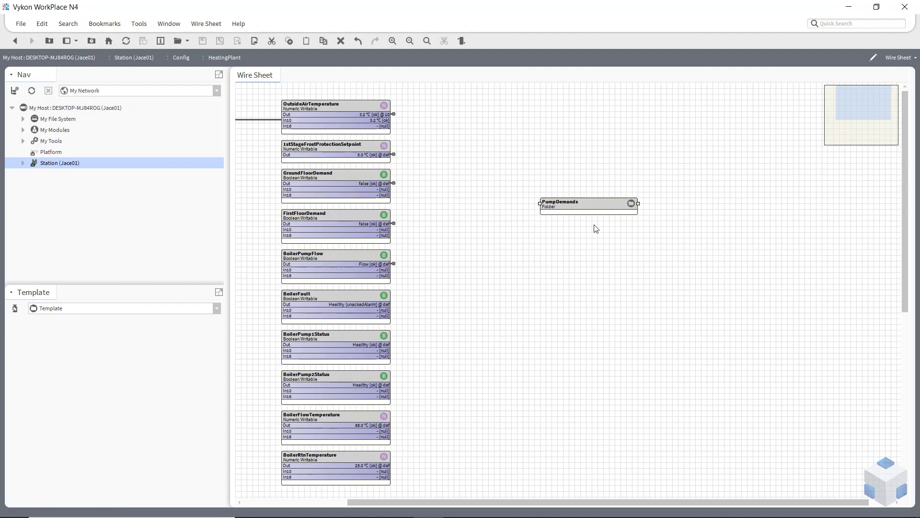
Step: Make a template from the PumpDemands folder, with filename and title PumpDemands
right_click(565, 203)
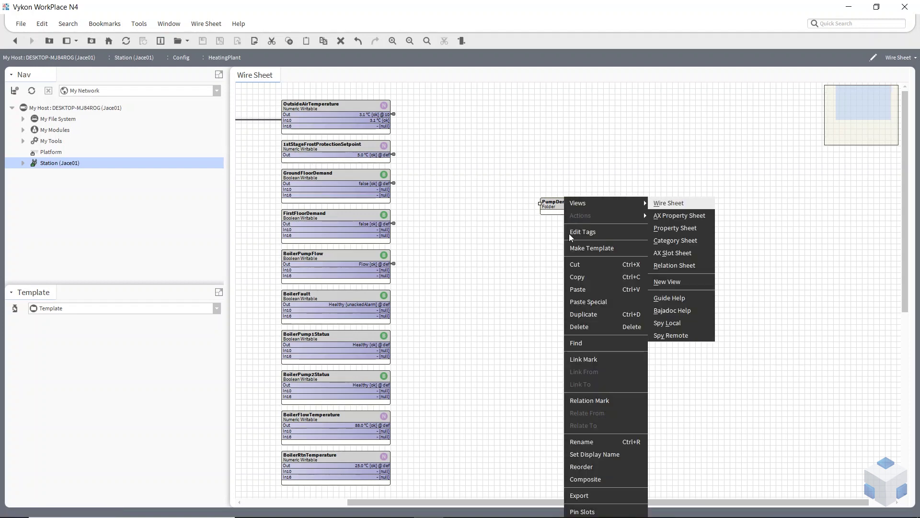
click(601, 248)
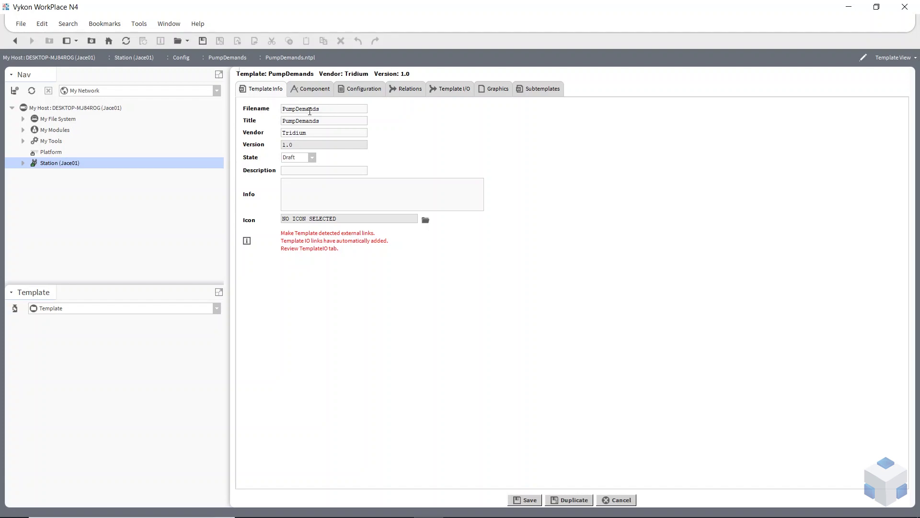
Step: Expand My File System > User Home in the Nav tree and select the templates folder
double_click(294, 108)
click(23, 119)
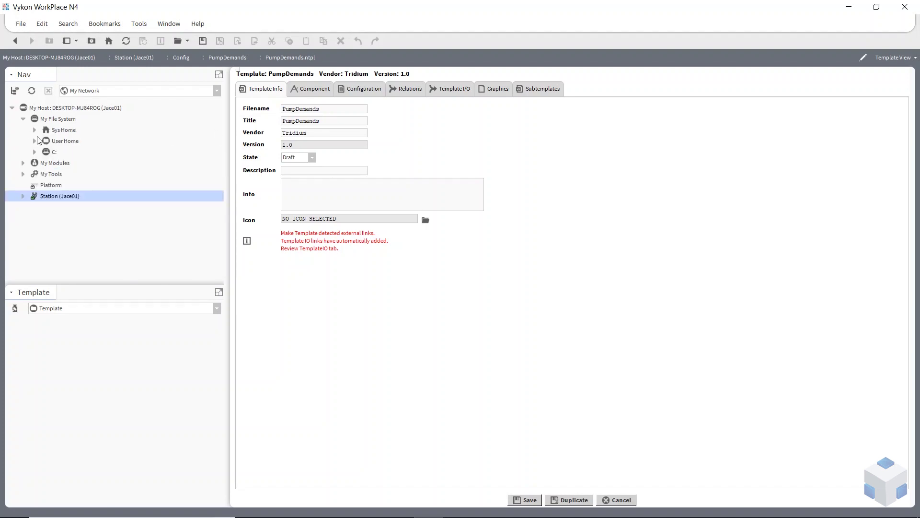
click(35, 141)
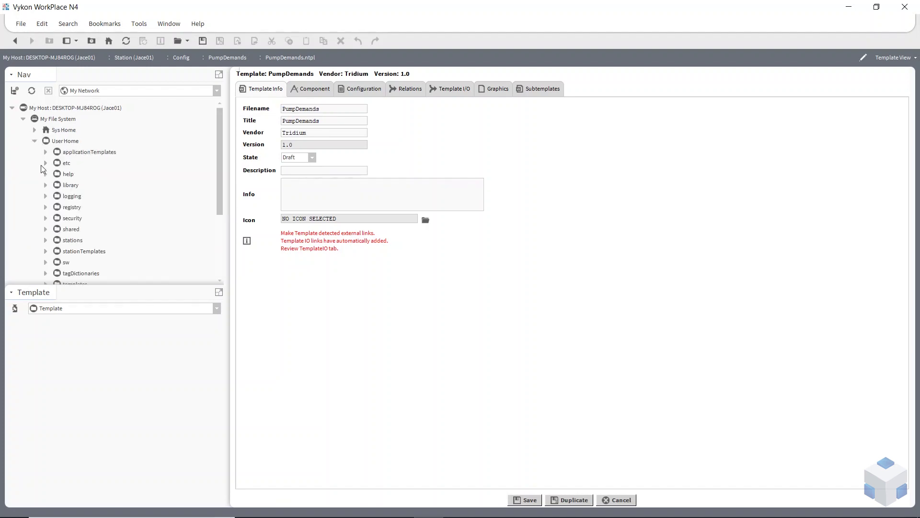
scroll(59, 230, down, 2)
click(45, 218)
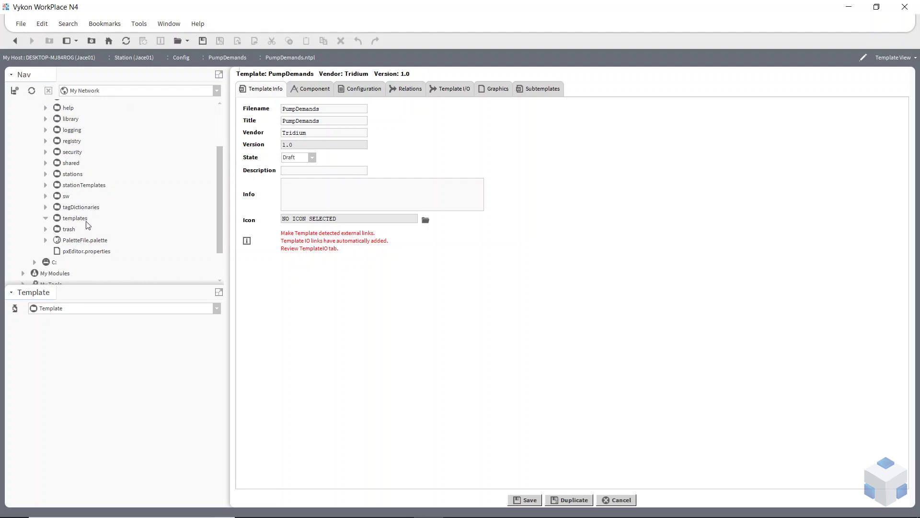
click(76, 220)
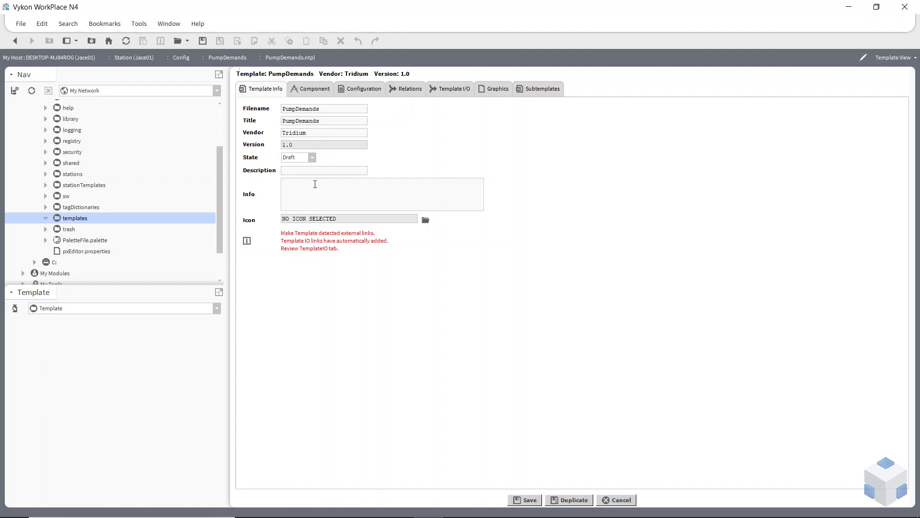
Step: Retitle the template NewTemplatePumpDemands and enter oss as its vendor
mouse_move(338, 120)
mouse_down()
mouse_move(274, 124)
mouse_move(329, 123)
mouse_up()
key(Tab)
text(oss)
Step: Show Template I/O and inspect the Feedback, Cv, Sp, BuildingDemands In A and In B inputs
click(459, 91)
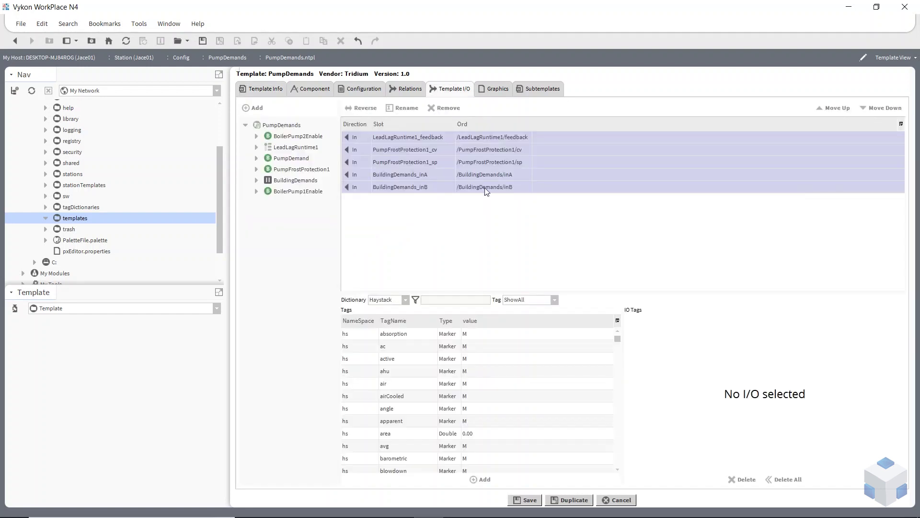
click(407, 138)
click(401, 149)
click(406, 162)
click(406, 176)
click(412, 188)
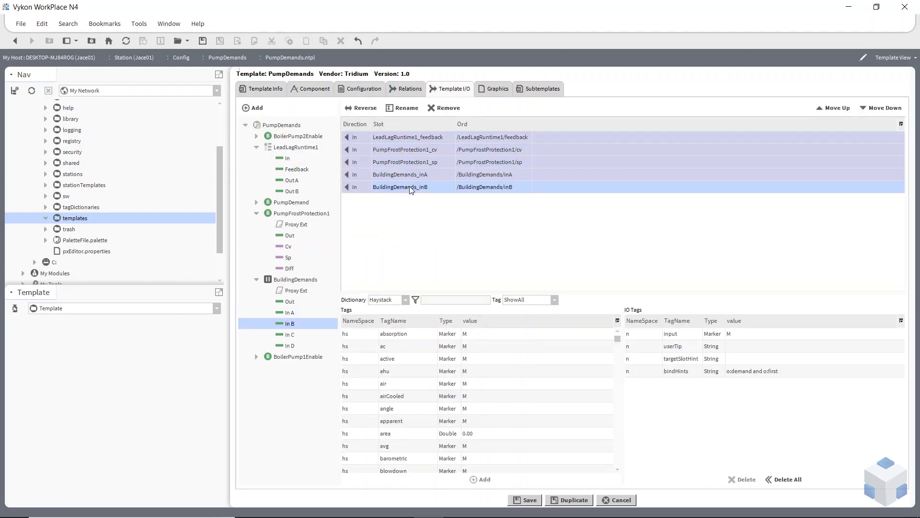
click(439, 148)
click(433, 139)
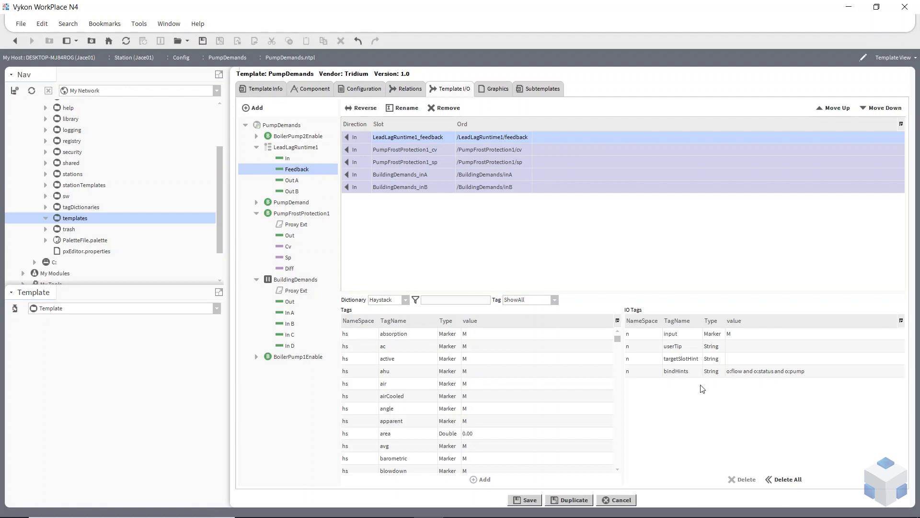
Step: View the Feedback input's bindHints value and cancel without changing it
click(740, 377)
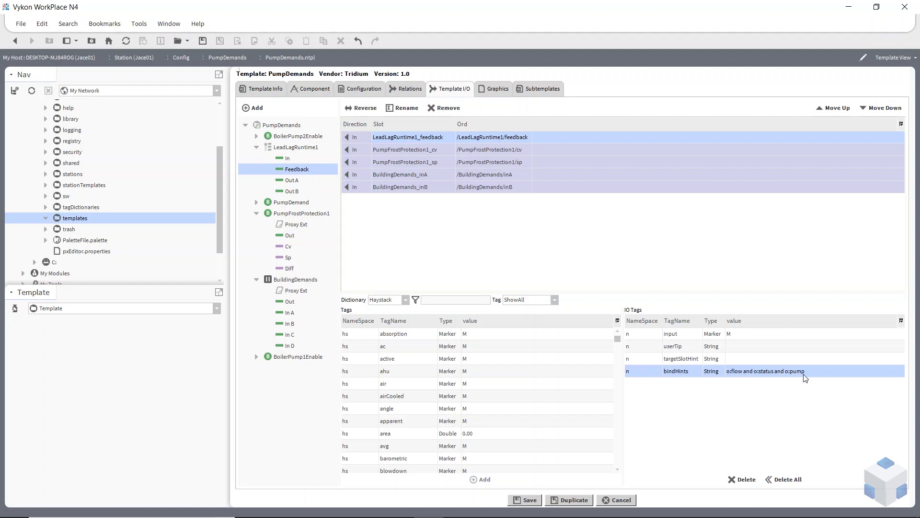
double_click(777, 375)
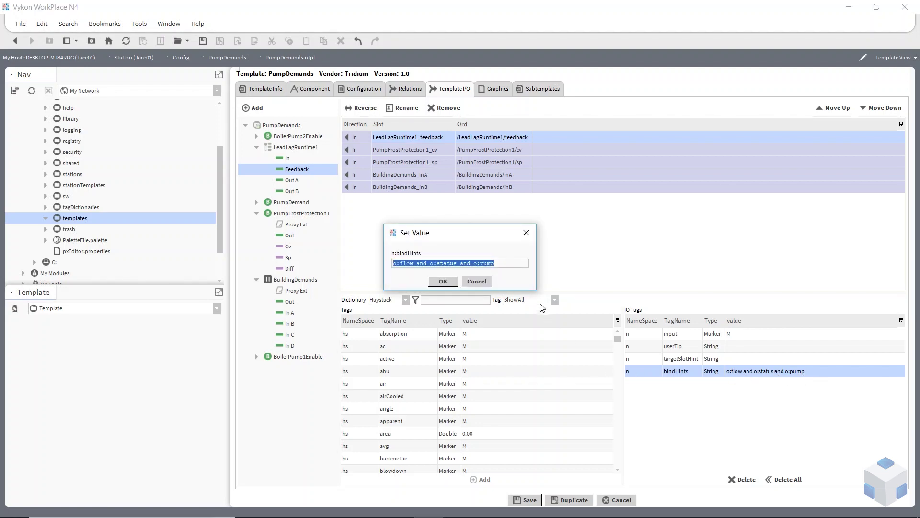
click(477, 282)
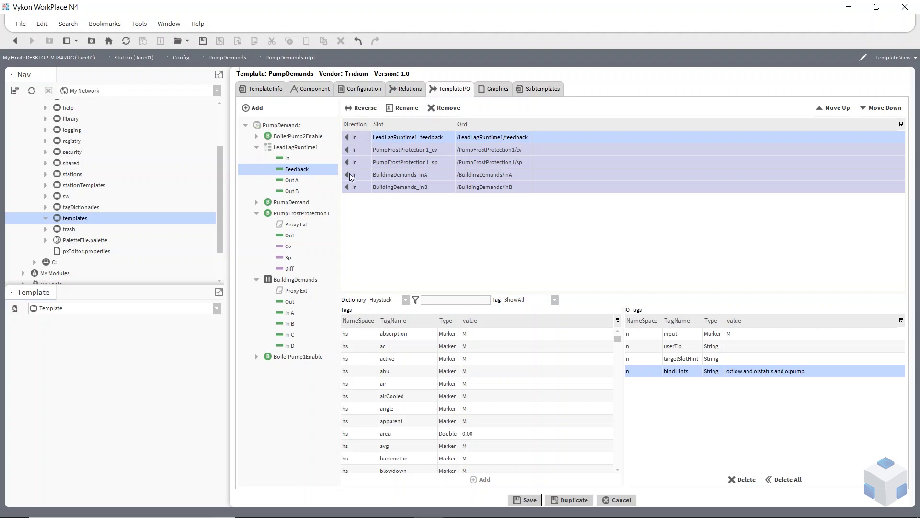
Step: Rename the PumpFrostProtection1_cv input to Outside Air, then show LeadLagRuntime1_feedback's IO tags
click(421, 150)
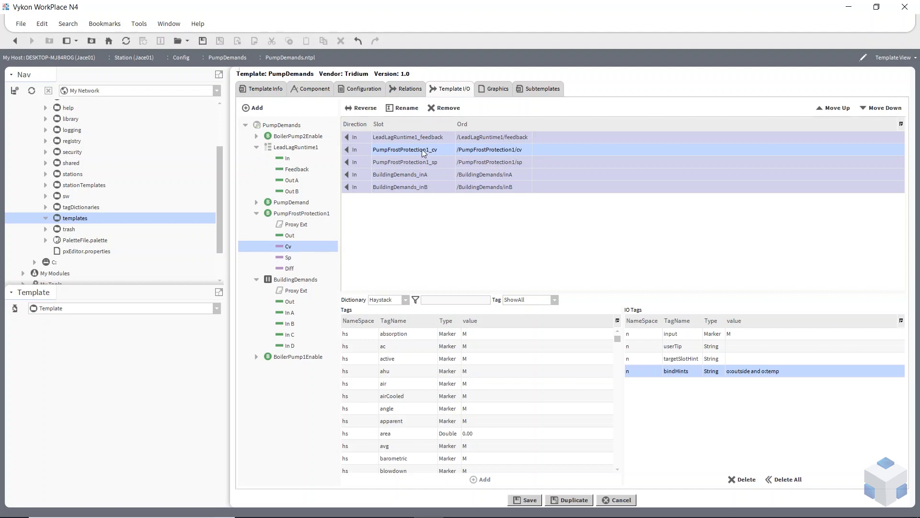
click(407, 109)
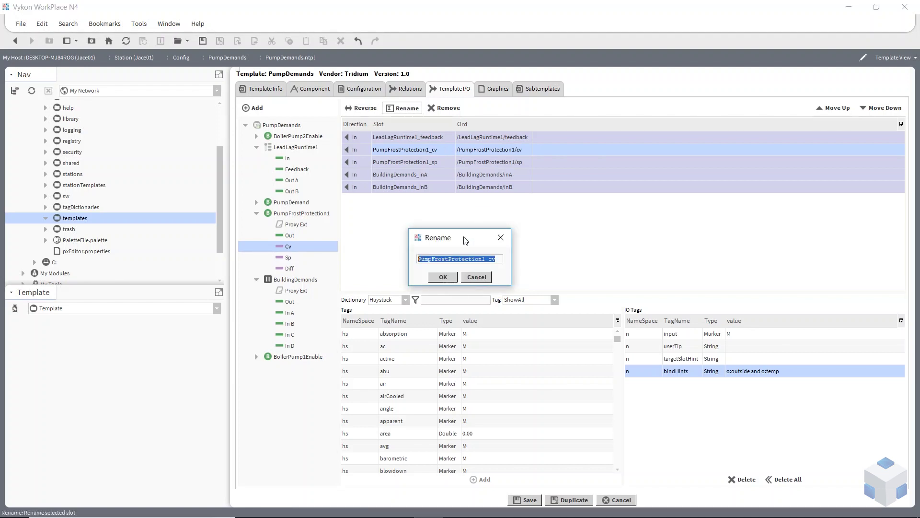
text(Outside Air)
click(442, 277)
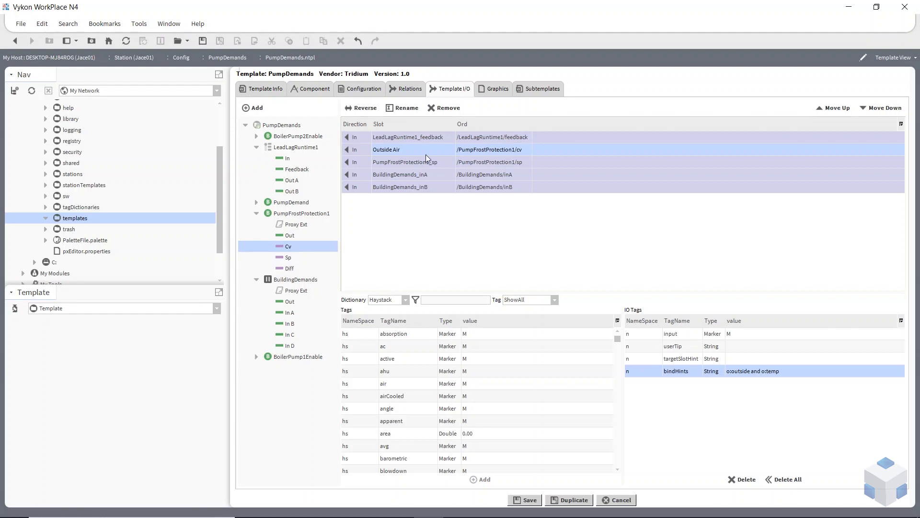
click(396, 140)
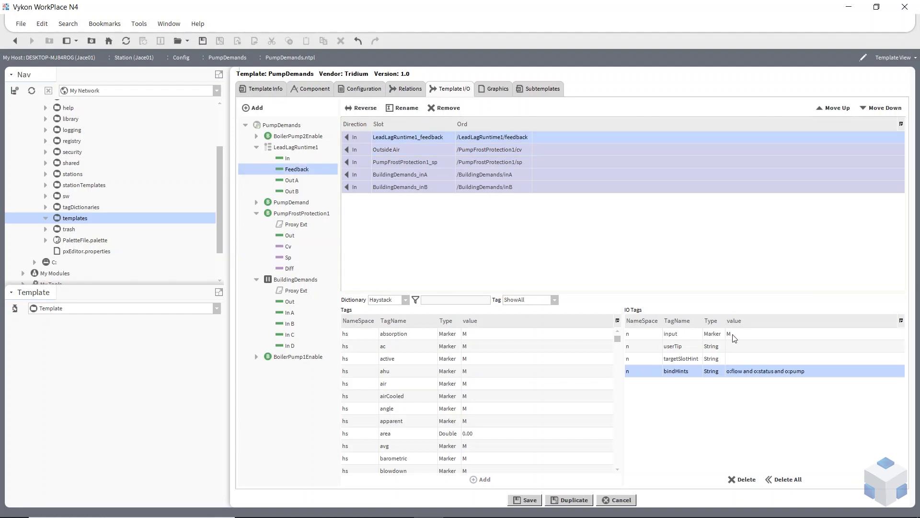
Step: Give the feedback input the user tip 'pump dps'
double_click(740, 352)
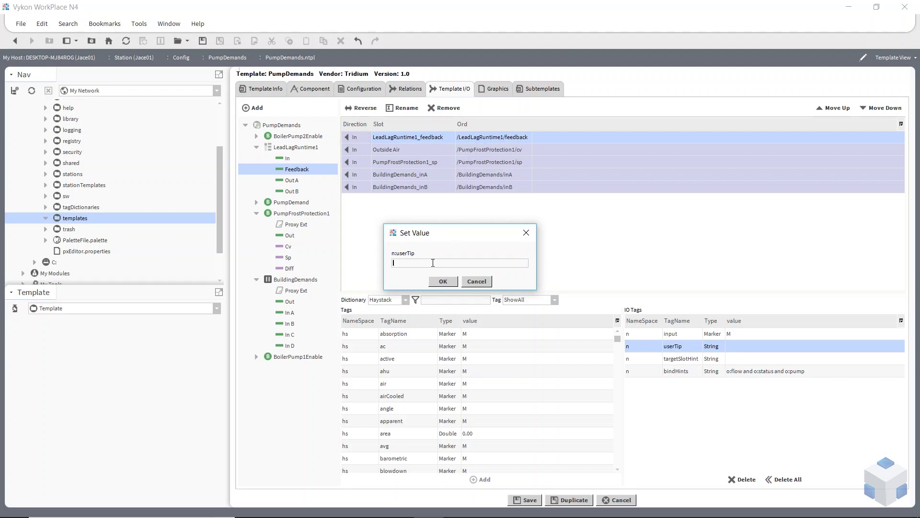
text(pump dps)
click(443, 281)
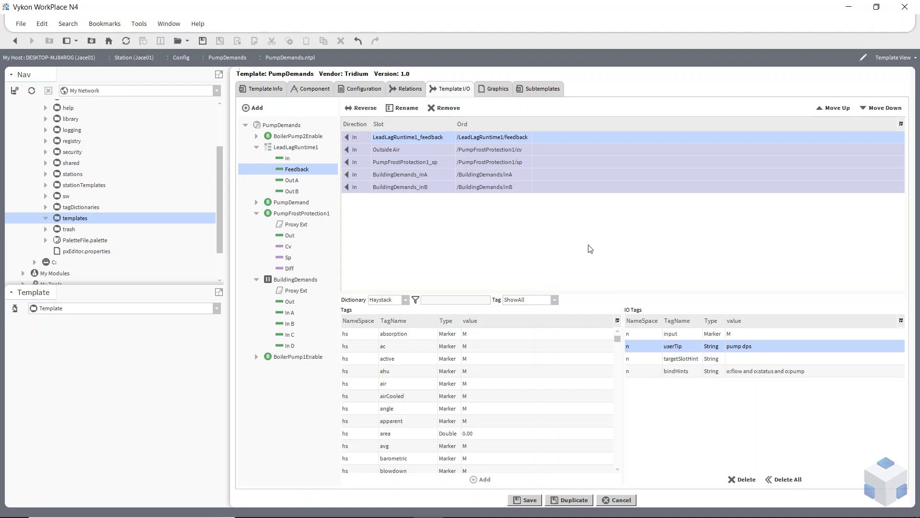
Step: Give the BuildingDemands_inA input the user tip 'ground floor'
click(410, 162)
click(398, 176)
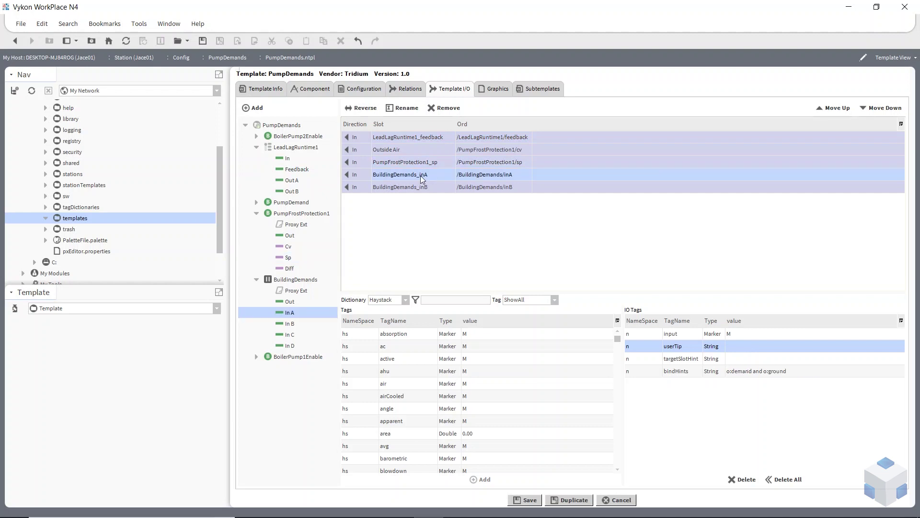
double_click(737, 352)
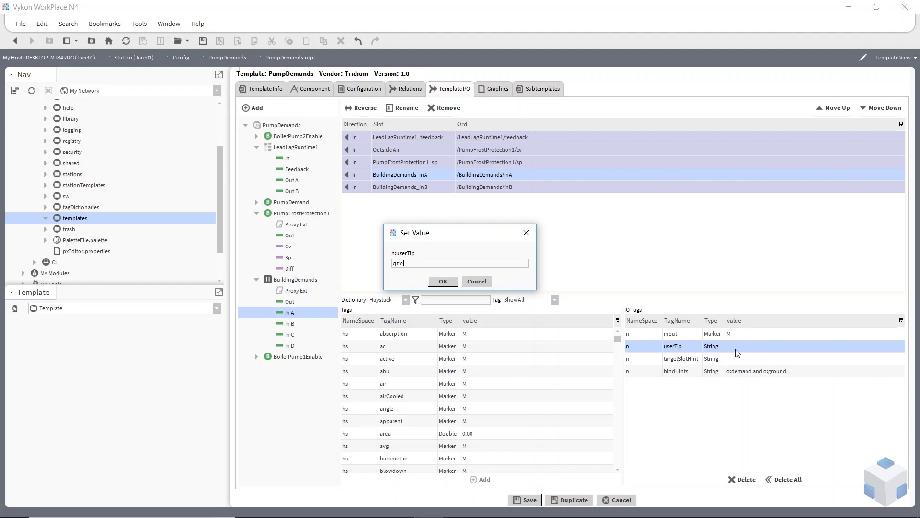
text(ground floor)
click(454, 281)
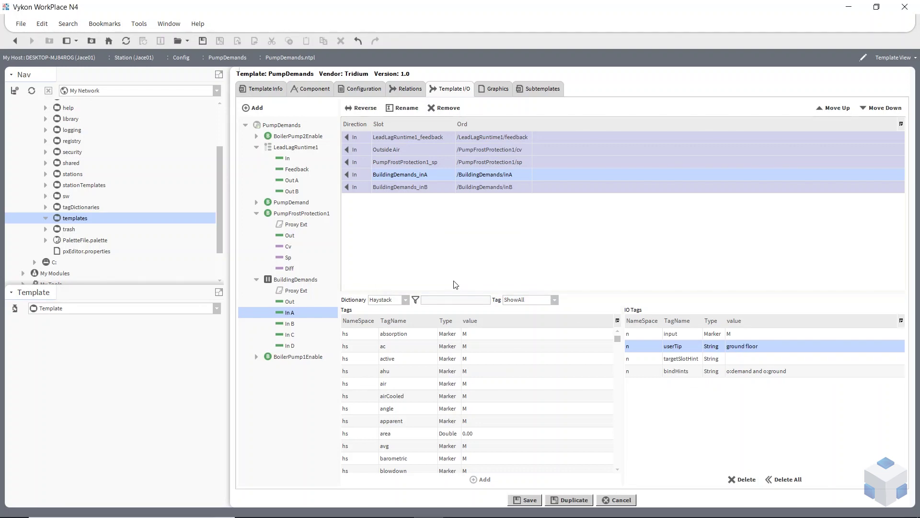
Step: Give the BuildingDemands_inB input the user tip 'first floor'
click(400, 186)
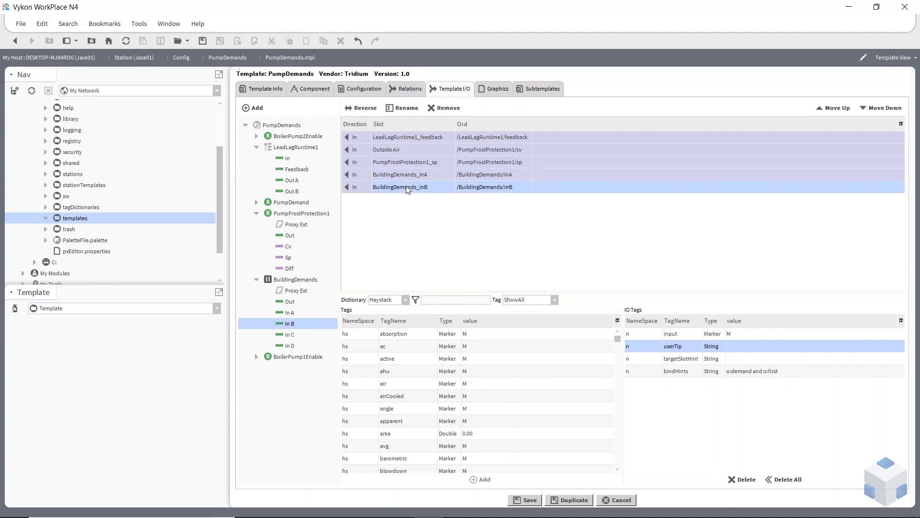
double_click(744, 350)
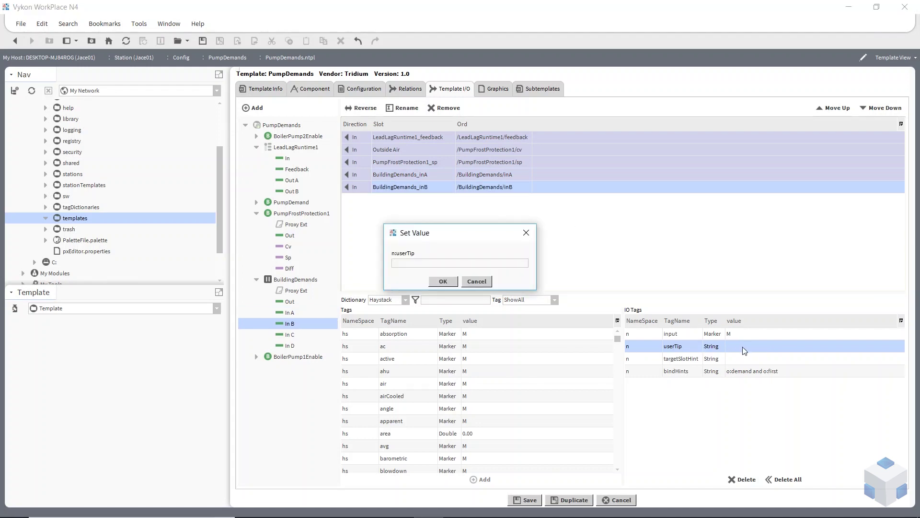
text(first floor)
click(449, 284)
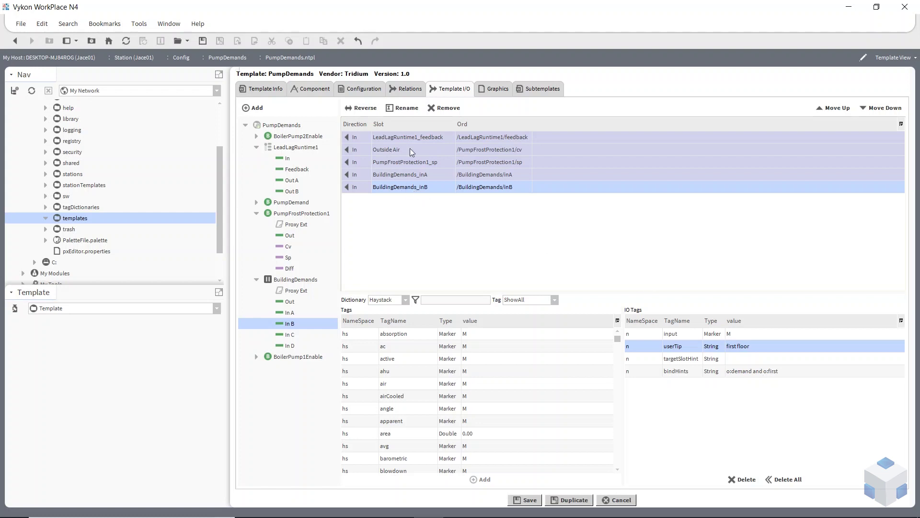
click(401, 161)
Step: Compare the PumpFrostProtection1_sp setpoint input's bind hints with Outside Air's, leaving both unchanged
click(393, 150)
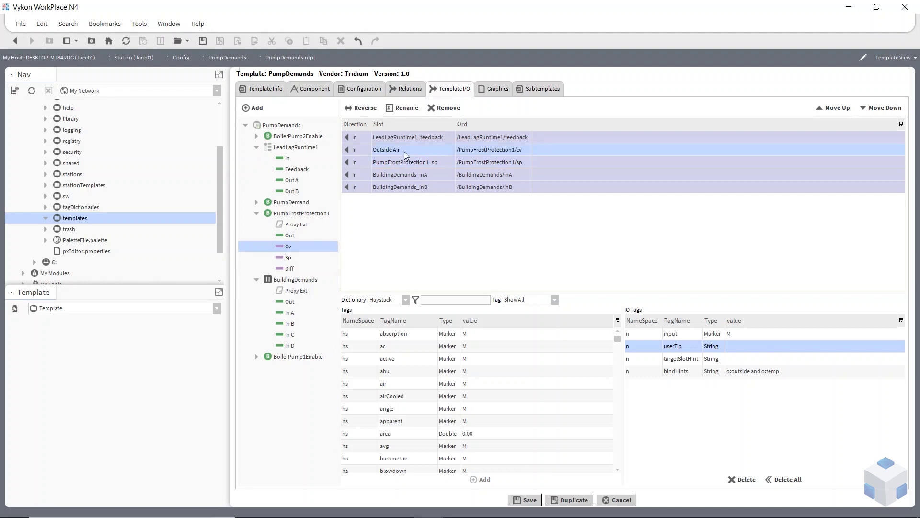
click(500, 158)
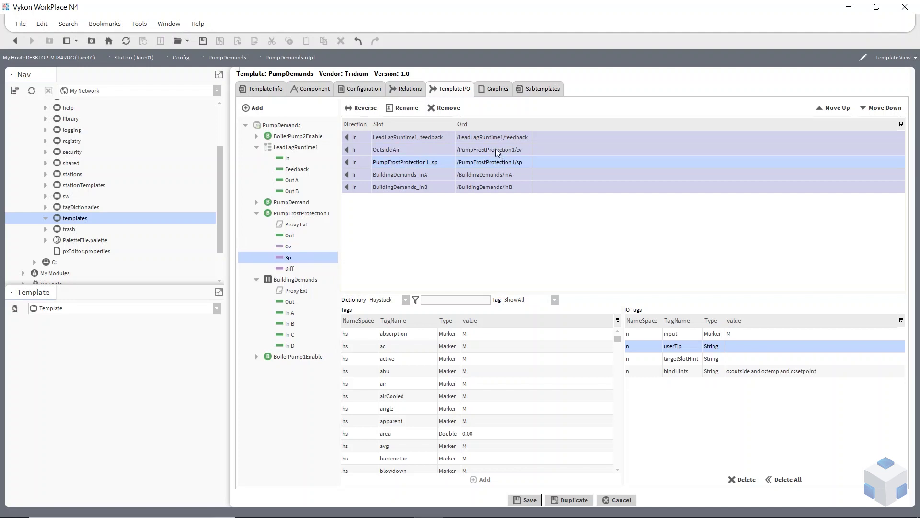
click(495, 149)
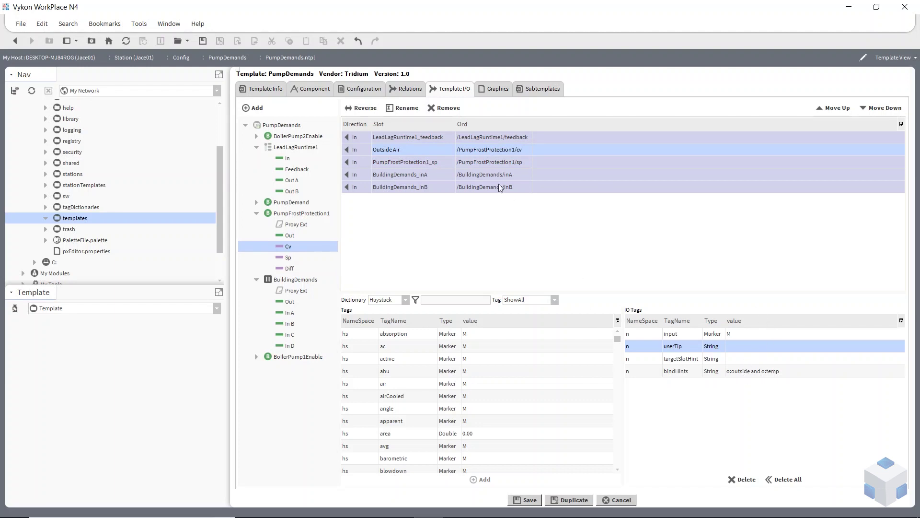
click(473, 163)
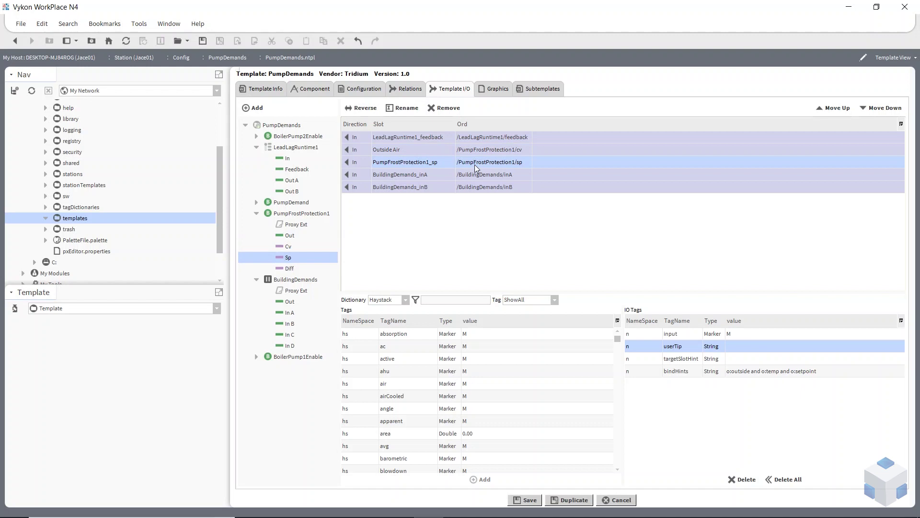
click(812, 374)
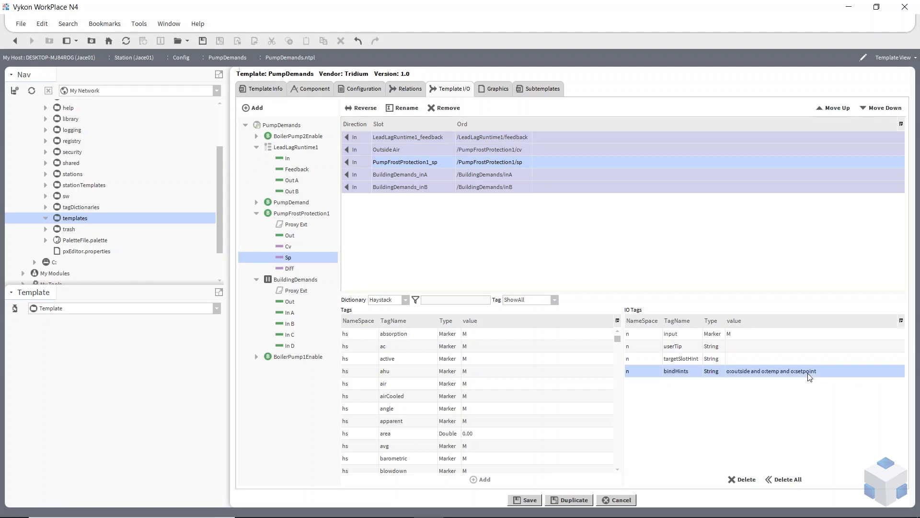
double_click(810, 373)
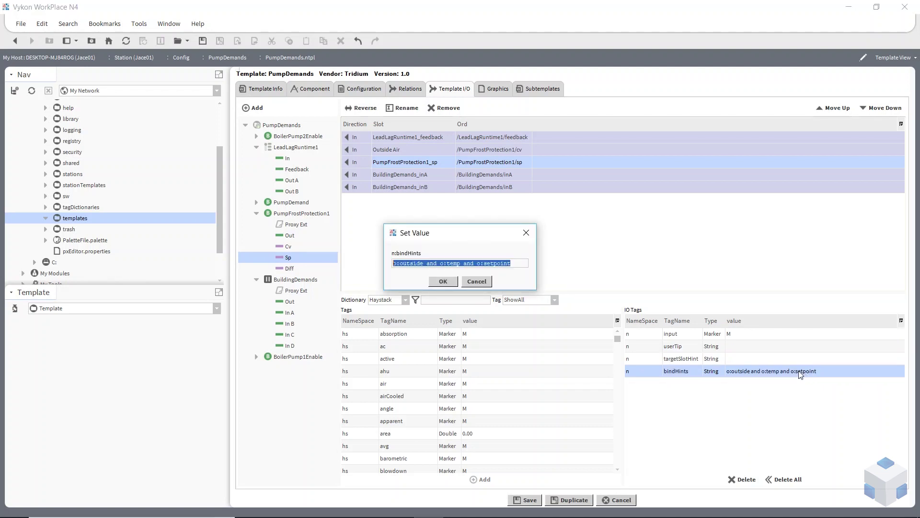
click(477, 281)
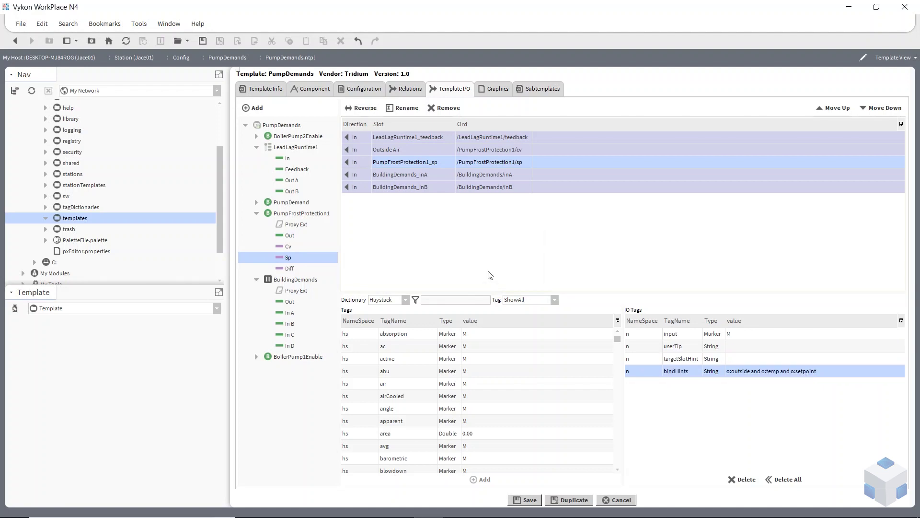
double_click(392, 151)
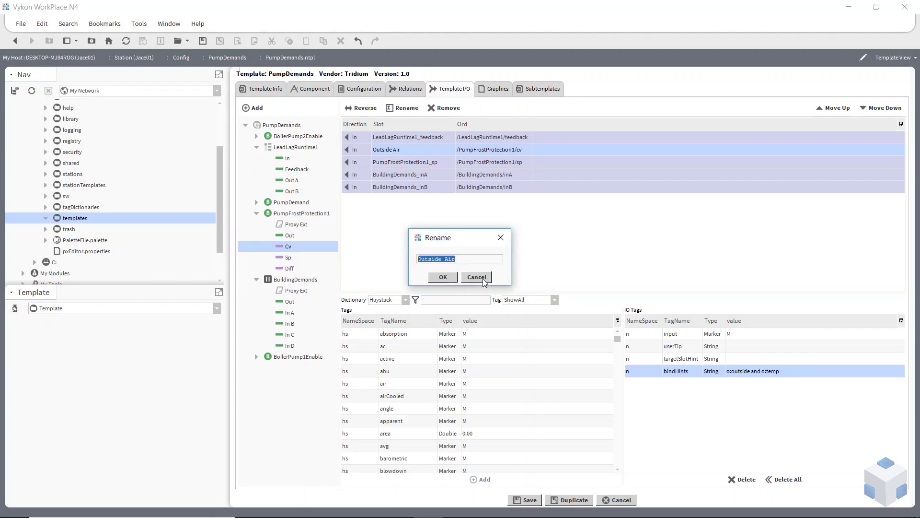
click(477, 277)
Step: Append 'and not o:setpoint' to the Outside Air input's bind hints and confirm
double_click(777, 375)
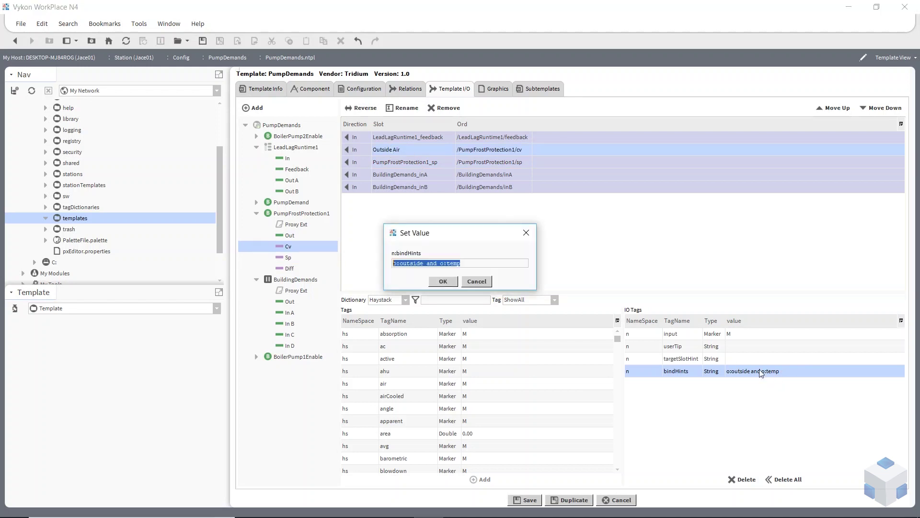
key(End)
text(and o:setpoint)
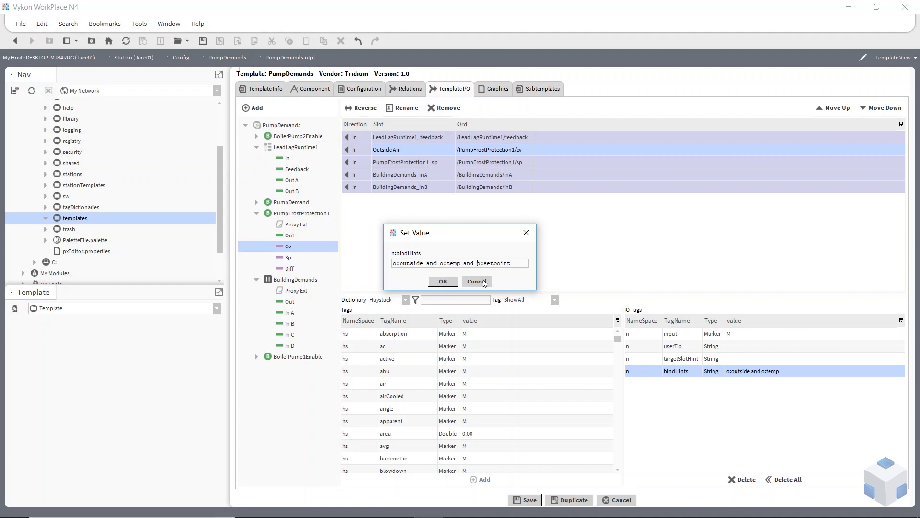
key(Left)
key(Left)
key(Left)
key(Left)
key(Left)
key(Left)
key(Left)
key(Left)
key(Left)
key(Left)
text(not)
click(443, 281)
Step: Collapse LeadLagRuntime1 and PumpFrostProtection1, then add BoilerPump1Enable and BoilerPump2Enable Out slots as outputs
click(390, 217)
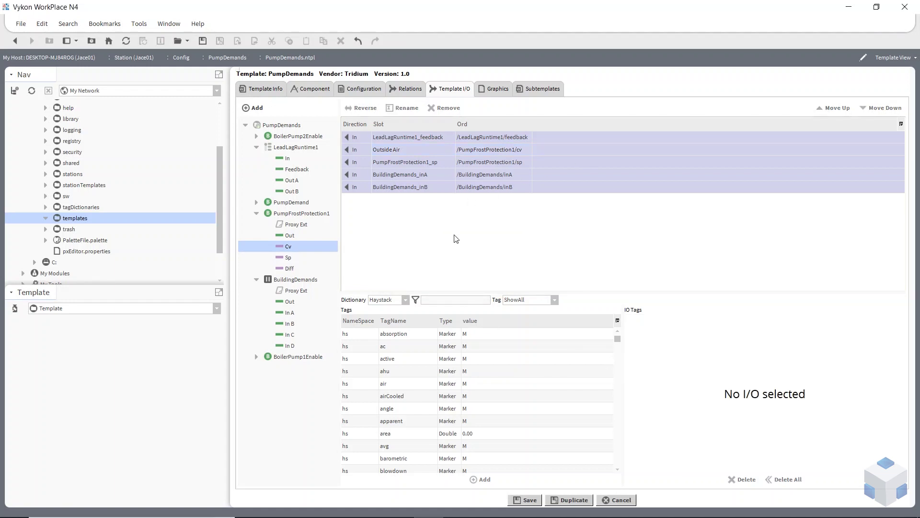
click(256, 148)
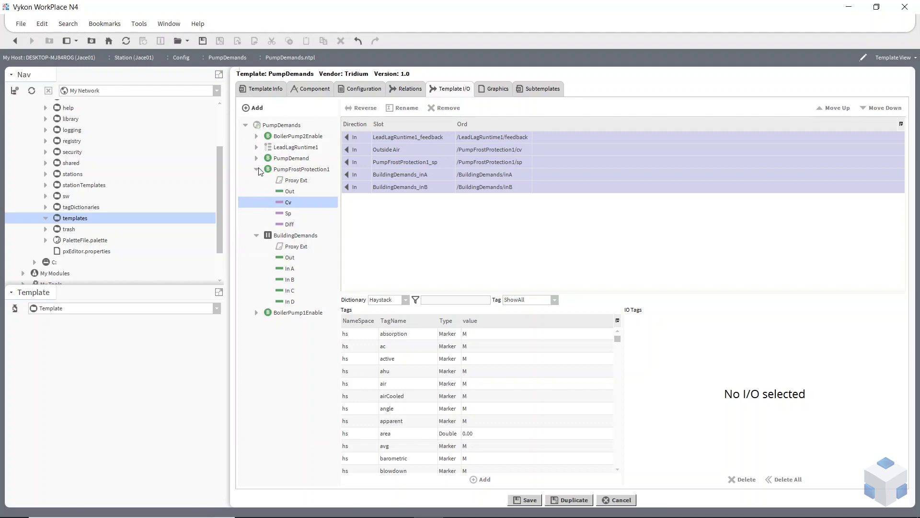
click(257, 169)
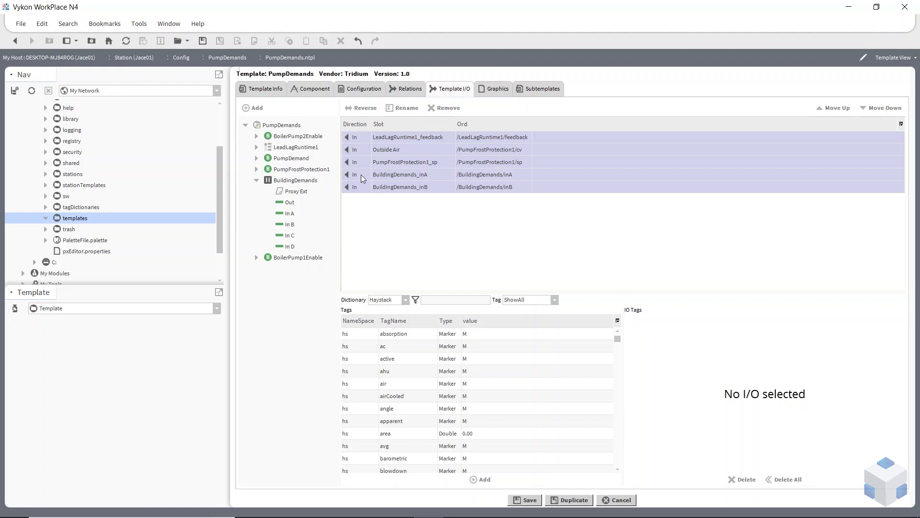
click(256, 257)
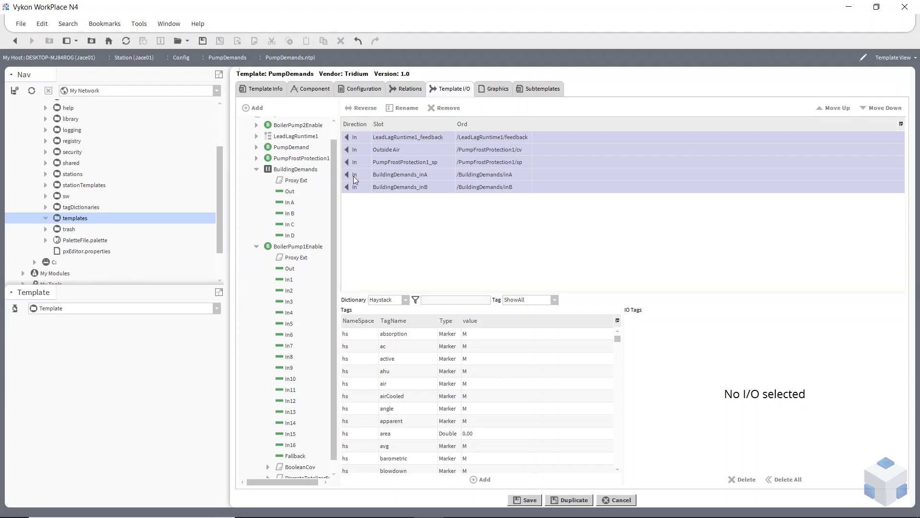
drag(299, 268, 357, 206)
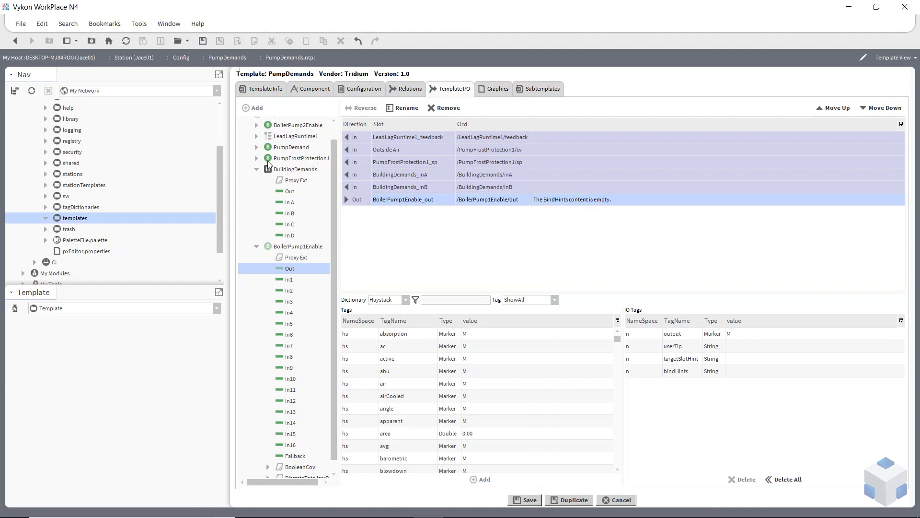
click(256, 126)
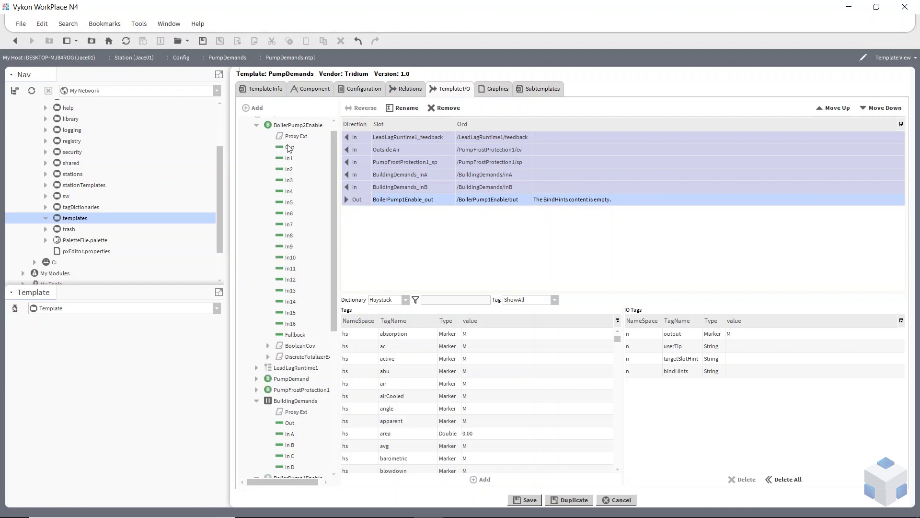
double_click(290, 147)
Step: Start editing BoilerPump1Enable_out's bind hints to read o:pump and o:one
click(556, 200)
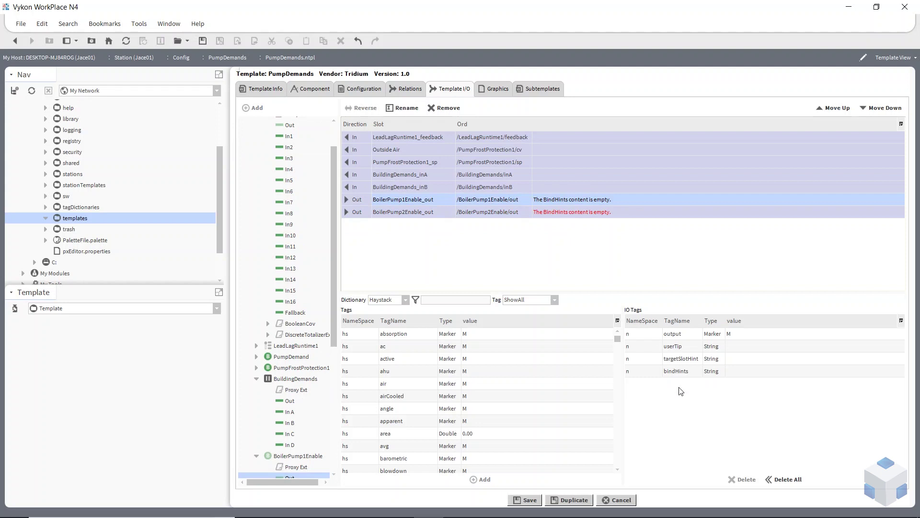
click(741, 361)
double_click(737, 370)
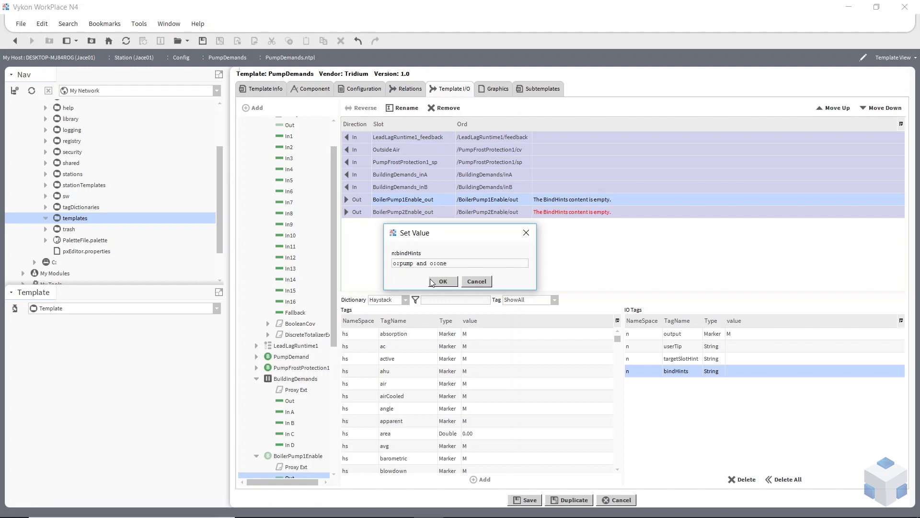
Step: Confirm o:pump and o:one for BoilerPump1Enable_out, then give BoilerPump2Enable_out o:pump and o:two
drag(448, 264, 355, 264)
key(ctrl+c)
click(446, 282)
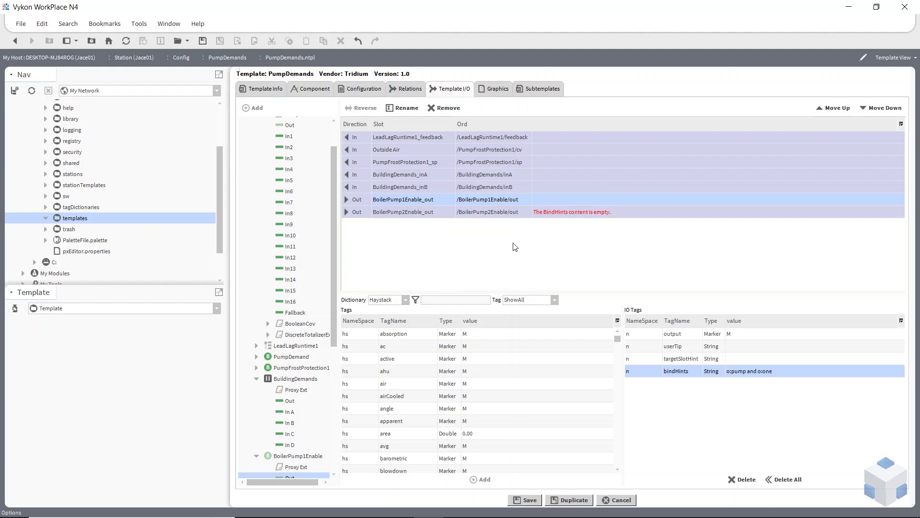
click(424, 213)
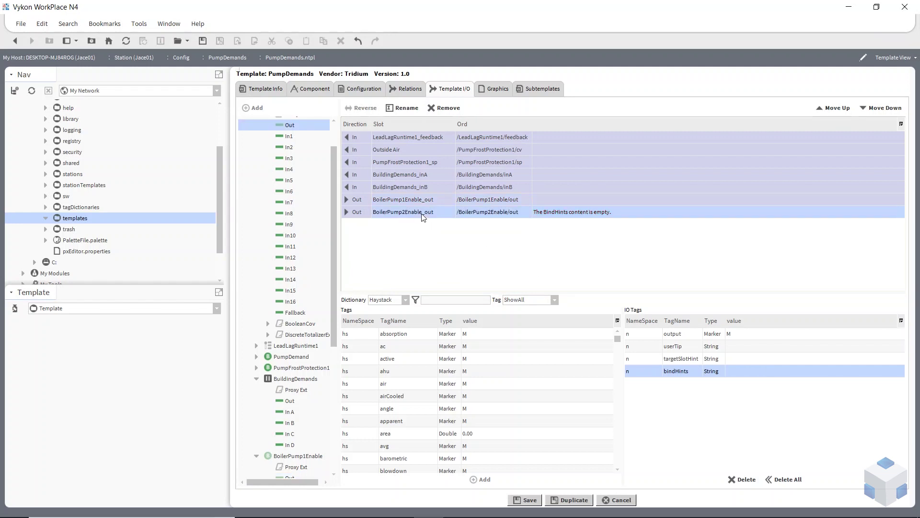
double_click(730, 370)
key(ctrl+v)
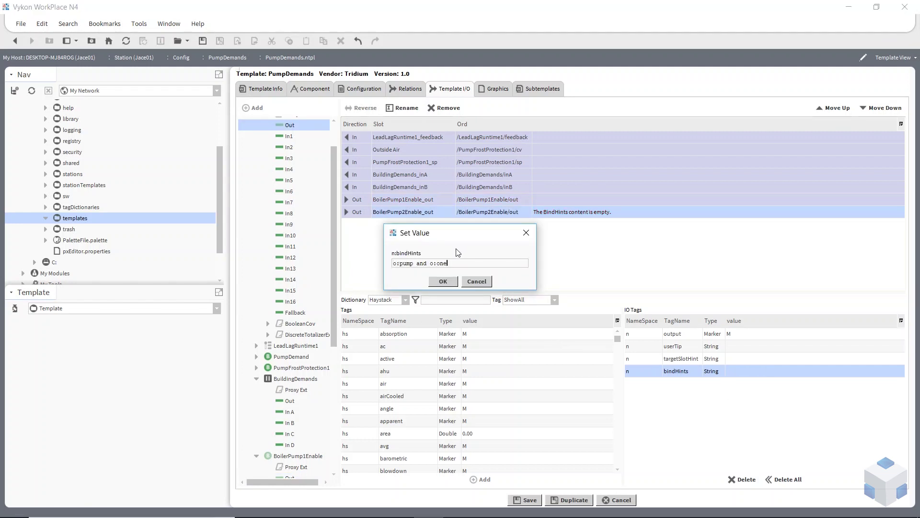
key(BackSpace)
key(BackSpace)
key(BackSpace)
text(tw)
click(443, 281)
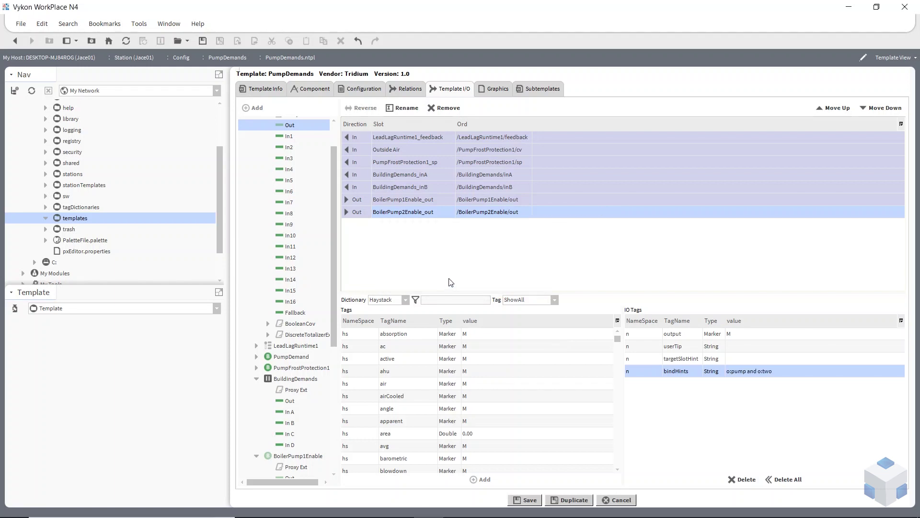
scroll(56, 251, up, 3)
scroll(56, 251, down, 4)
Step: Expand Station > Config > Drivers > ModbusAsyncNetwork down to the Pump1 and Pump2 points
click(23, 272)
scroll(29, 259, down, 2)
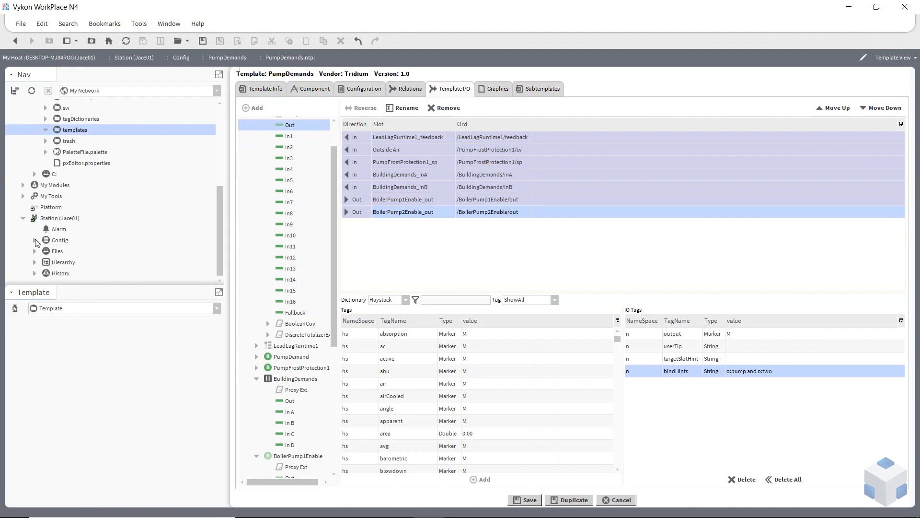
click(35, 240)
click(45, 208)
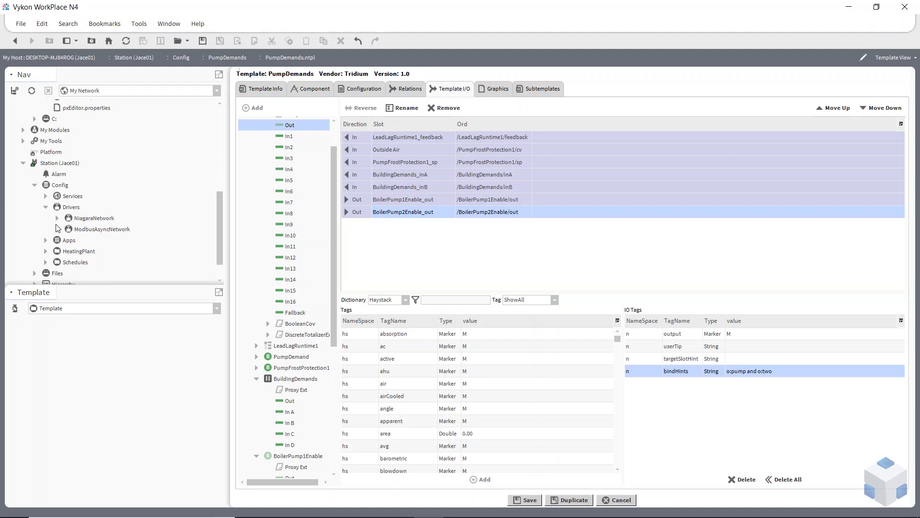
click(68, 240)
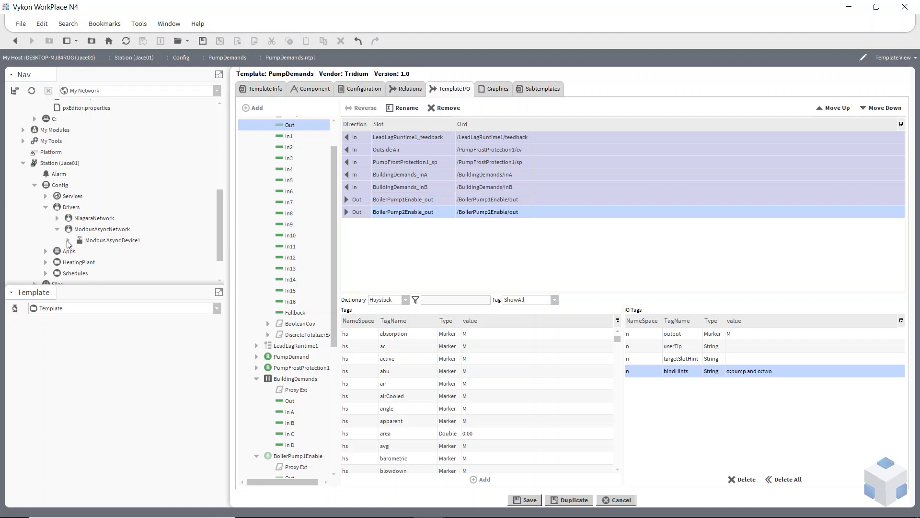
click(80, 273)
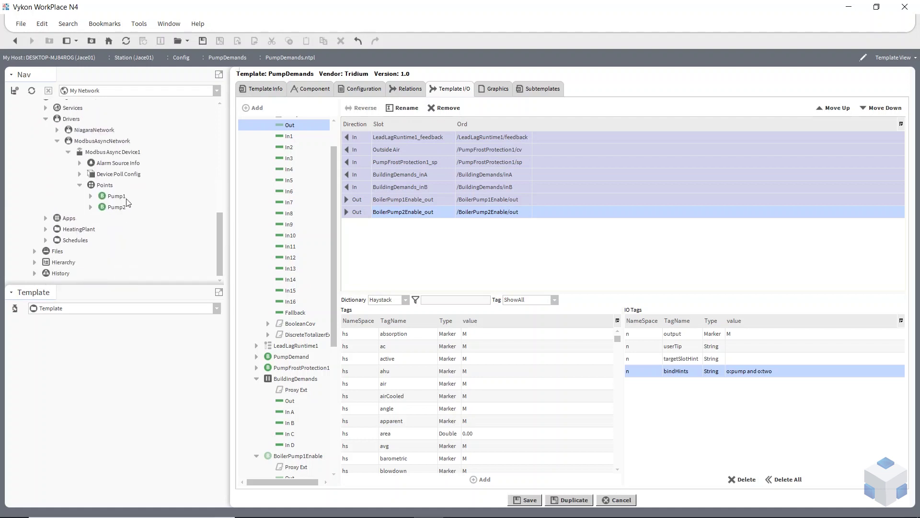
Step: Review the tags on Pump1 and Pump2, closing each without changes
right_click(113, 196)
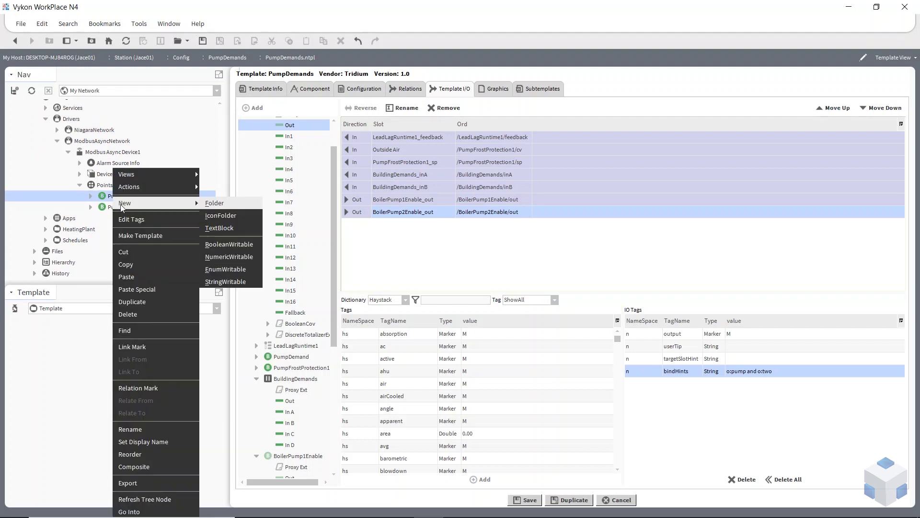
click(123, 220)
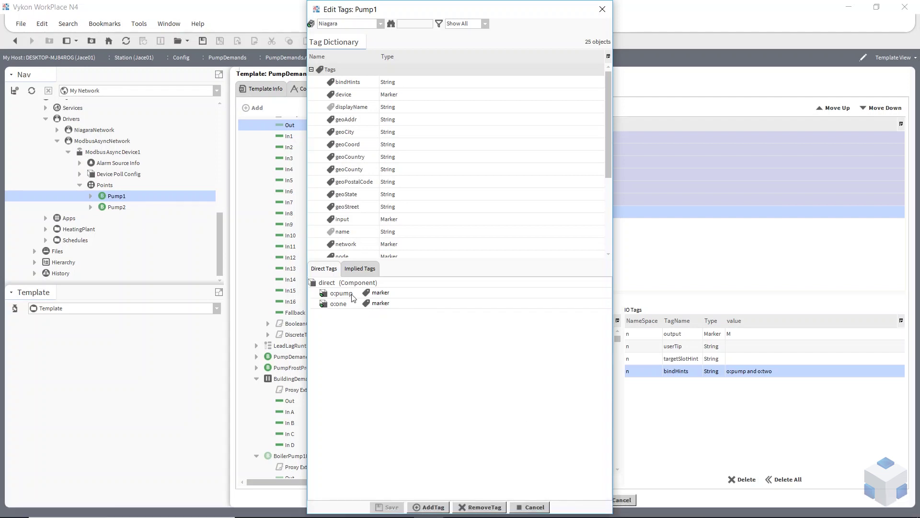
click(531, 507)
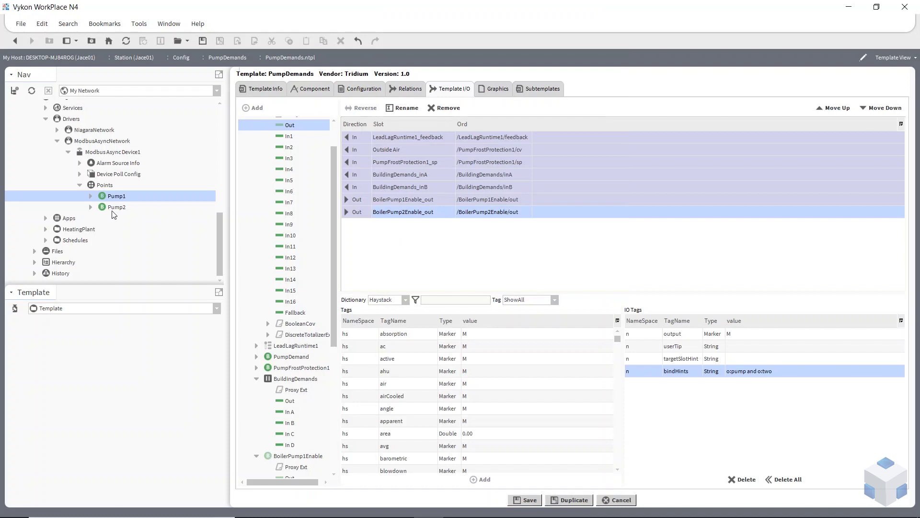
right_click(113, 210)
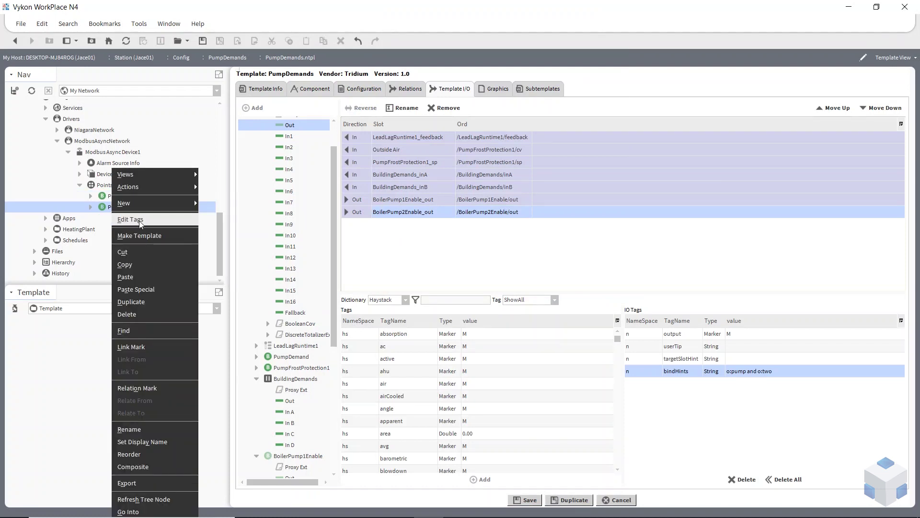
click(139, 220)
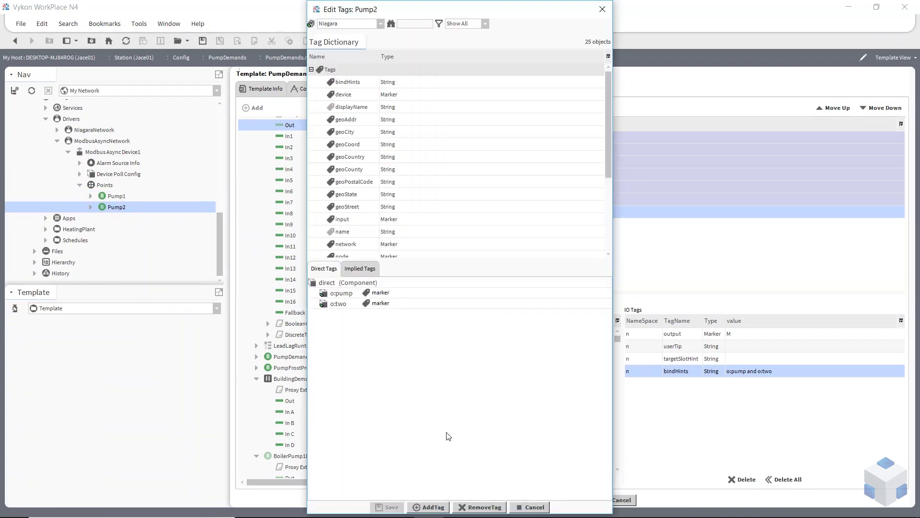
click(534, 507)
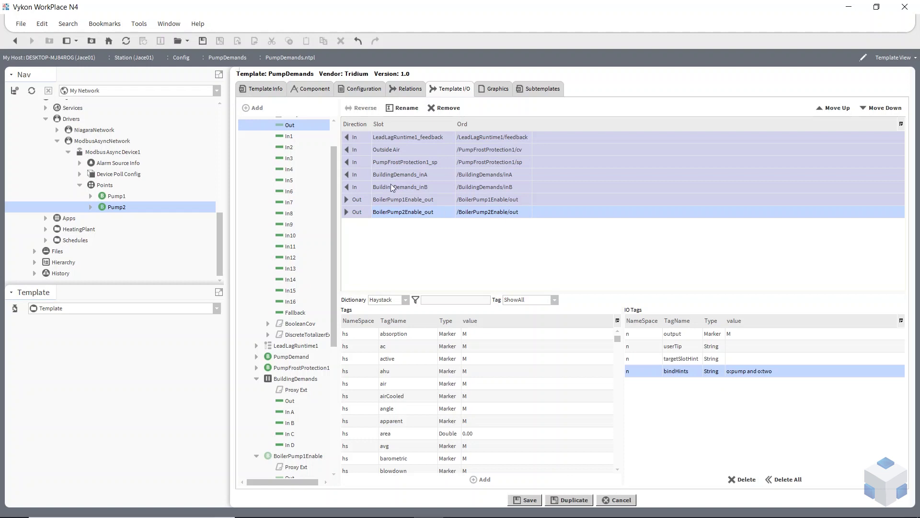
scroll(312, 199, up, 1)
Step: Look over the template's Graphics and Subtemplates settings, then return to the Component properties
click(256, 136)
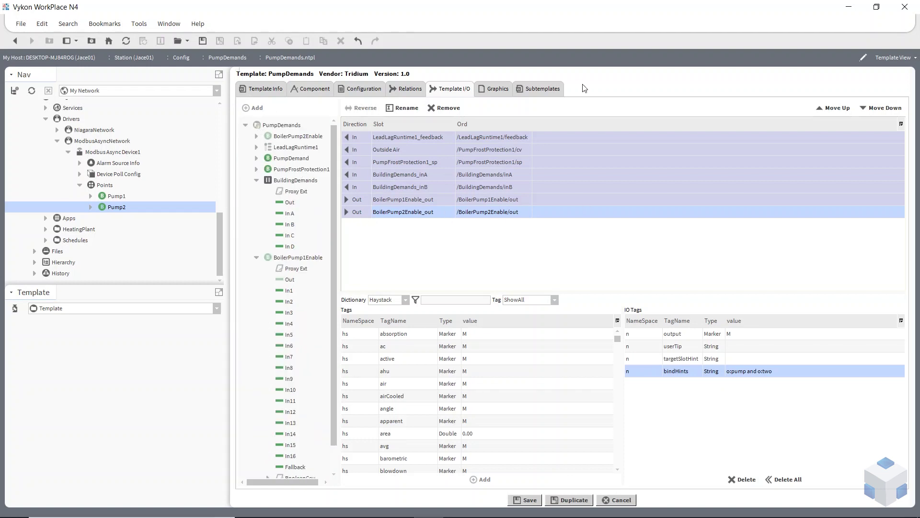
click(501, 90)
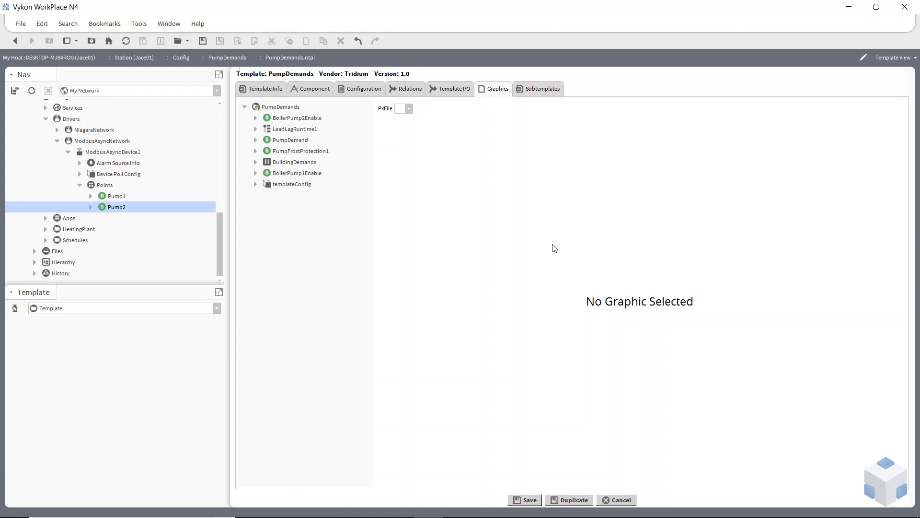
click(539, 90)
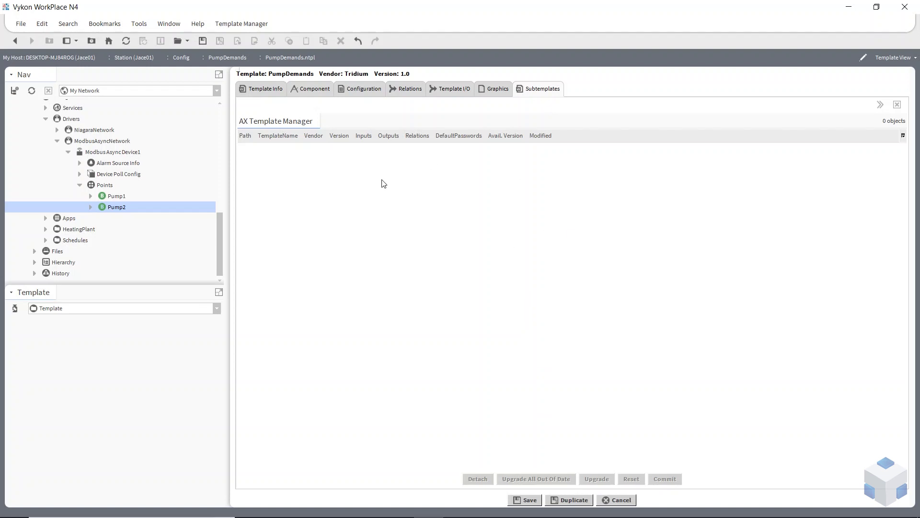
click(314, 89)
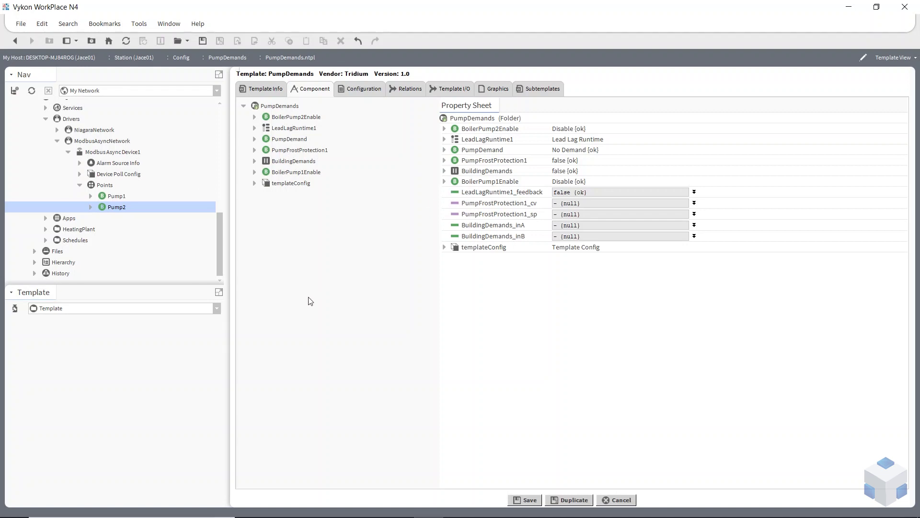
Step: Open PumpDemands in the Wire Sheet view, showing blocks wired through LeadLagRuntime to both pumps
right_click(277, 110)
mouse_move(297, 112)
click(309, 126)
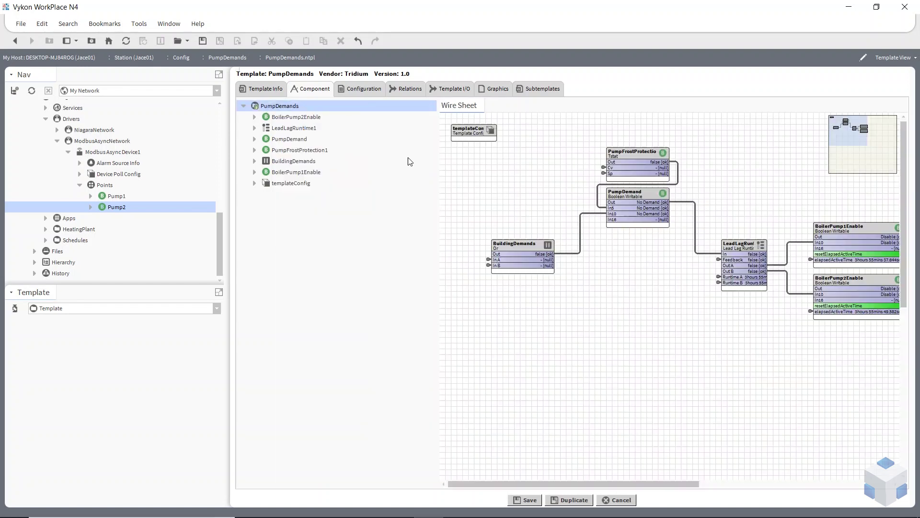
mouse_move(554, 488)
mouse_down()
mouse_move(633, 485)
mouse_move(557, 487)
mouse_up()
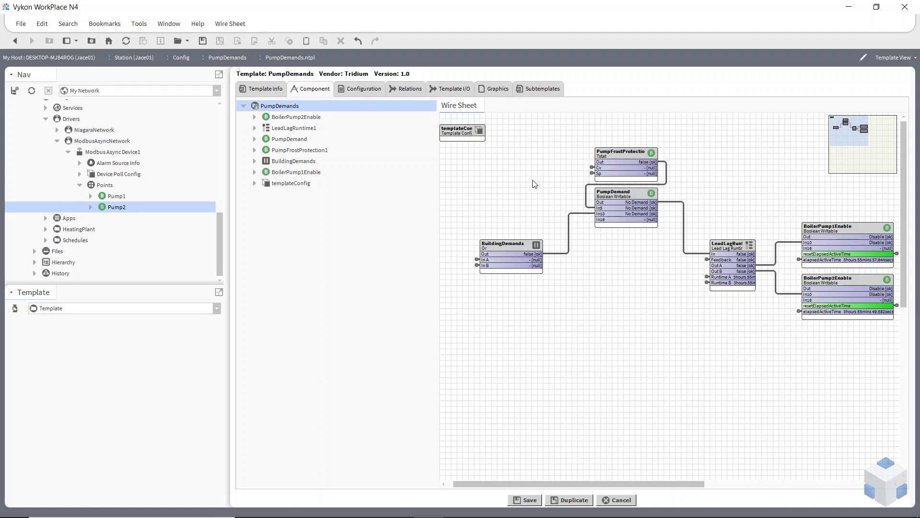
Step: Add PumpFrostProtection1's Diff (1.00) as a configuration parameter and save PumpDemands.ntpl
click(355, 90)
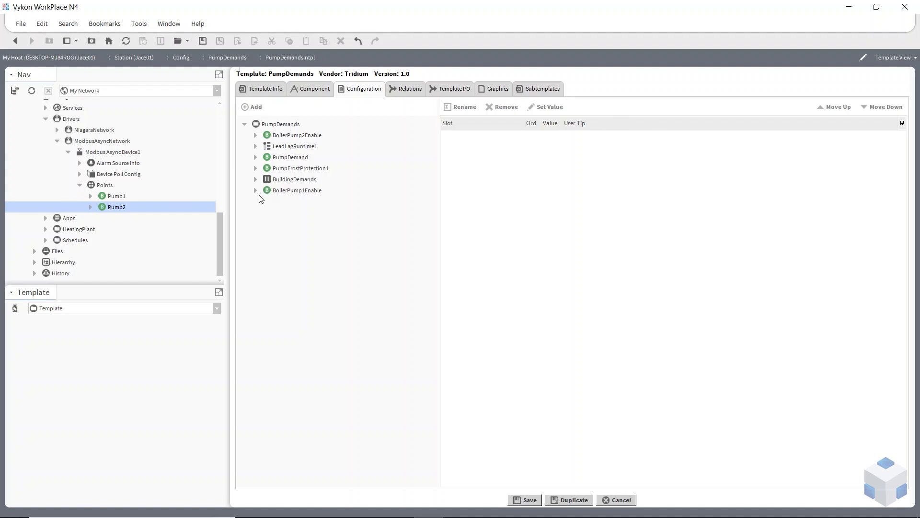
click(256, 168)
click(256, 169)
click(256, 168)
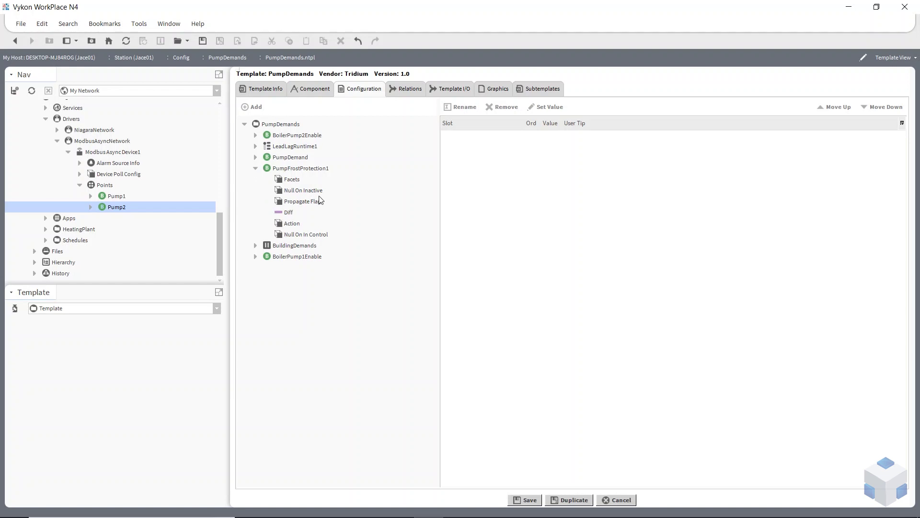
double_click(288, 213)
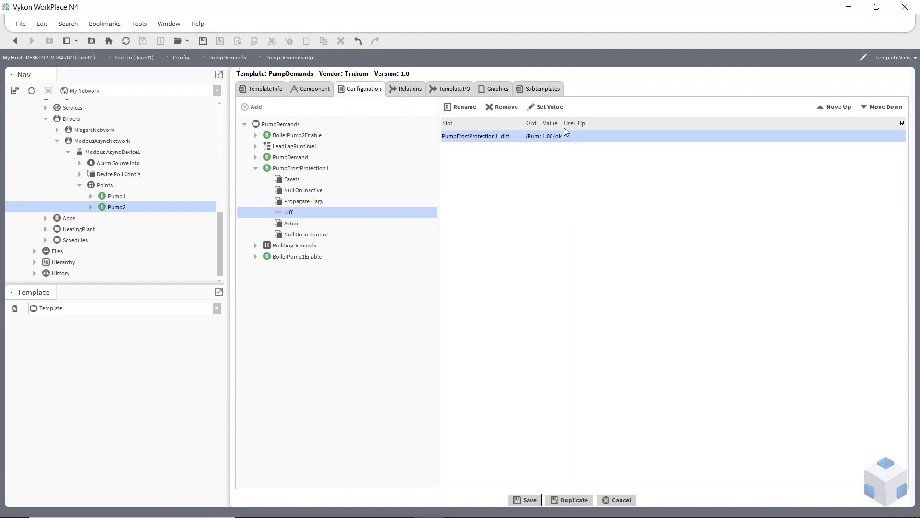
drag(562, 123, 596, 124)
click(525, 500)
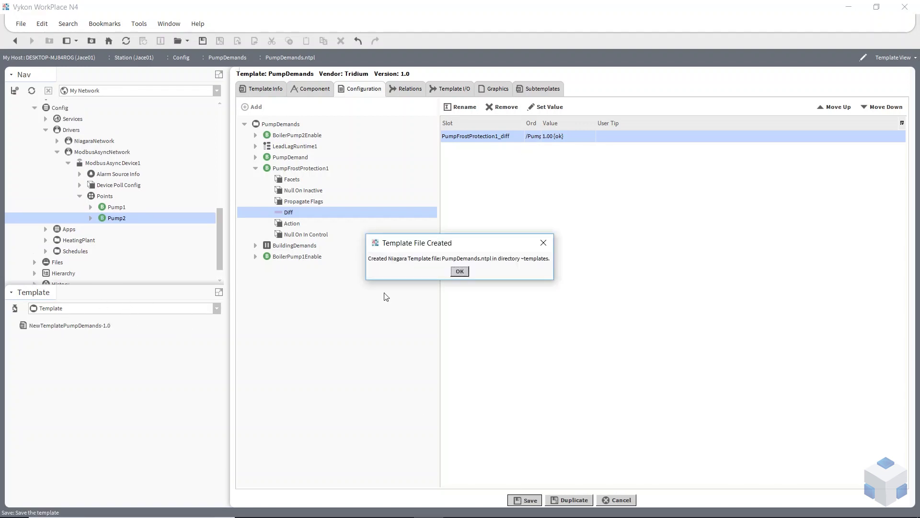
click(460, 271)
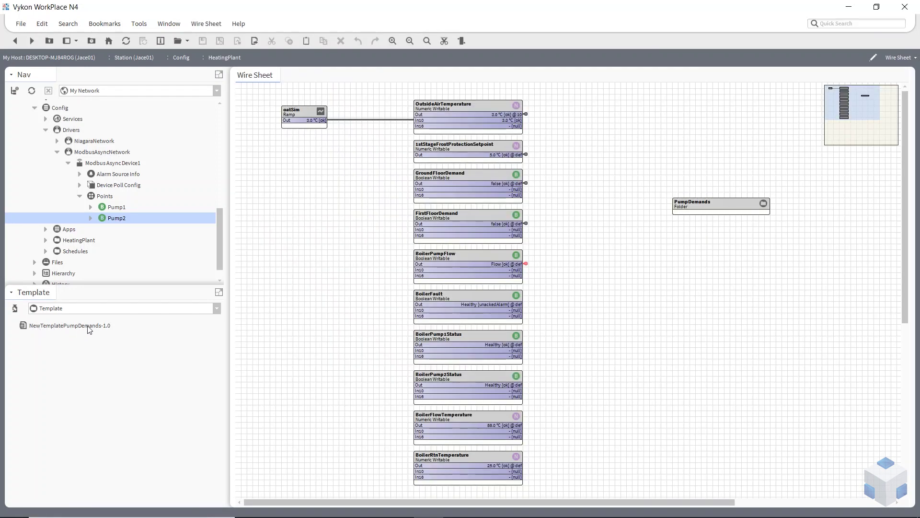
scroll(115, 206, up, 5)
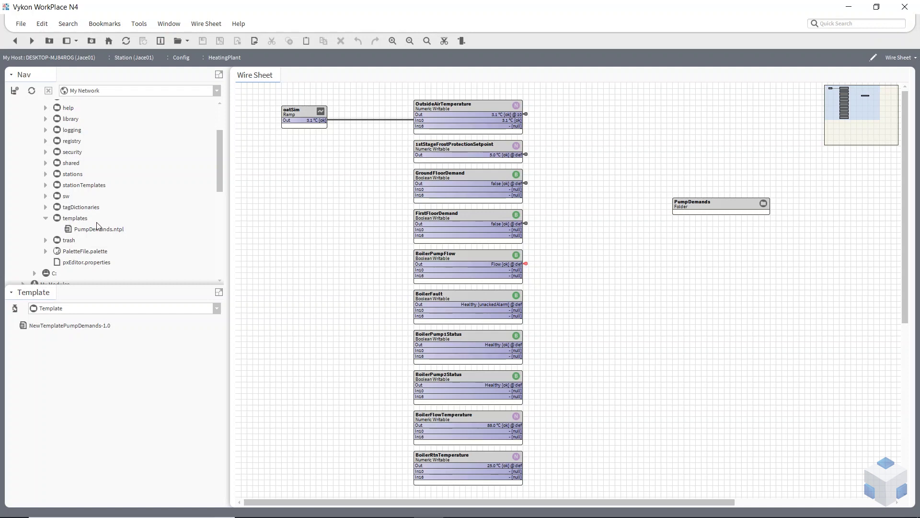
click(82, 228)
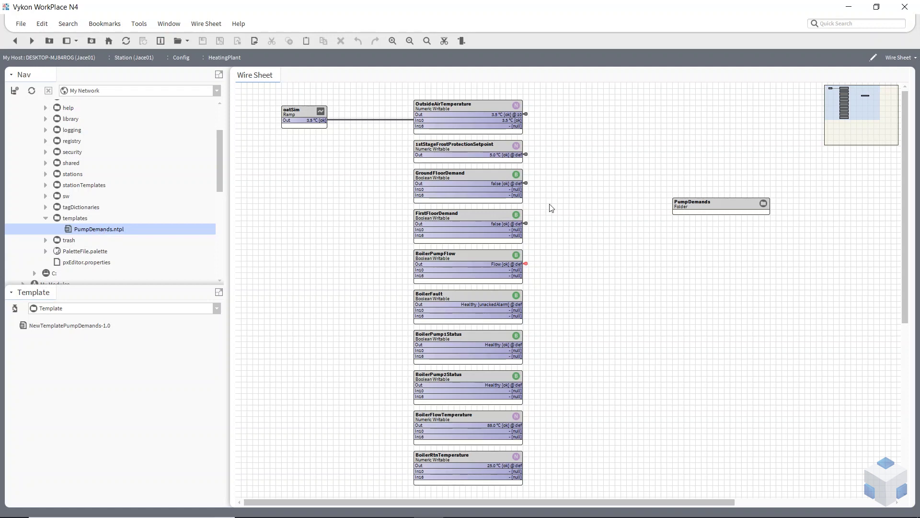
scroll(622, 353, down, 1)
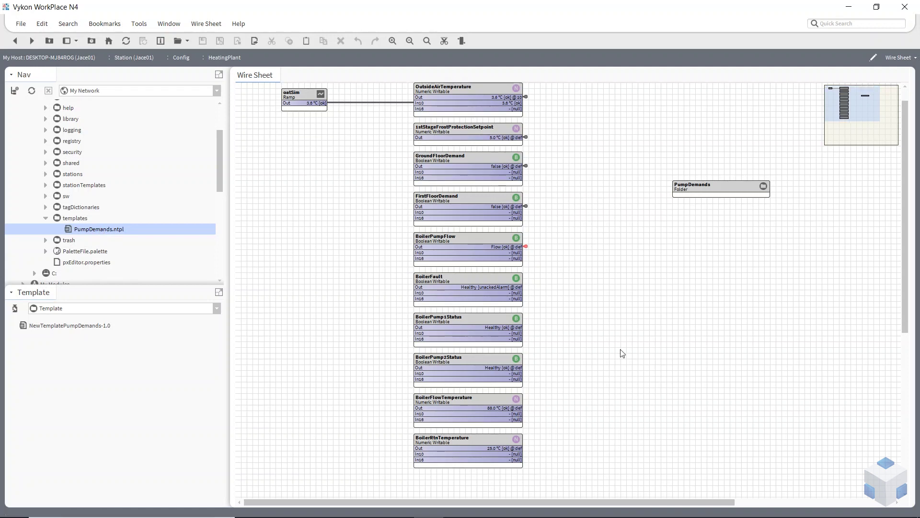
drag(526, 498, 646, 492)
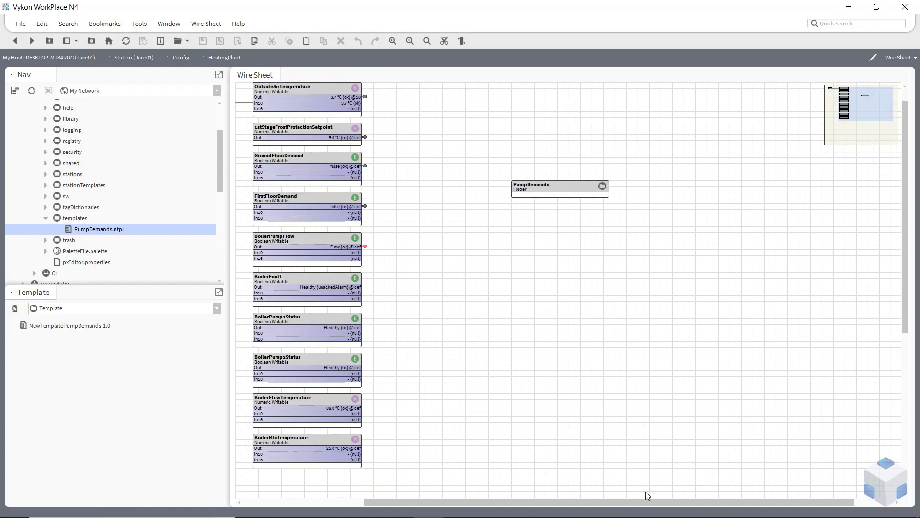
scroll(589, 381, up, 1)
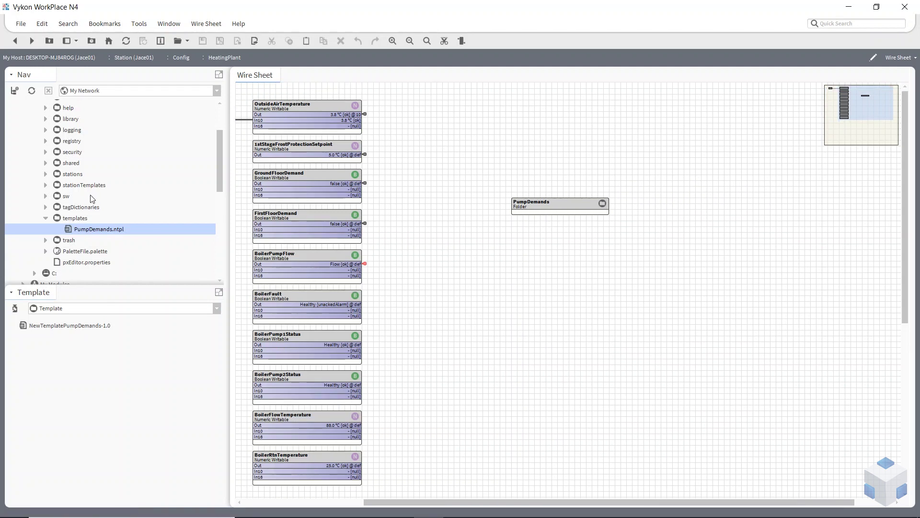
scroll(90, 197, down, 6)
click(102, 186)
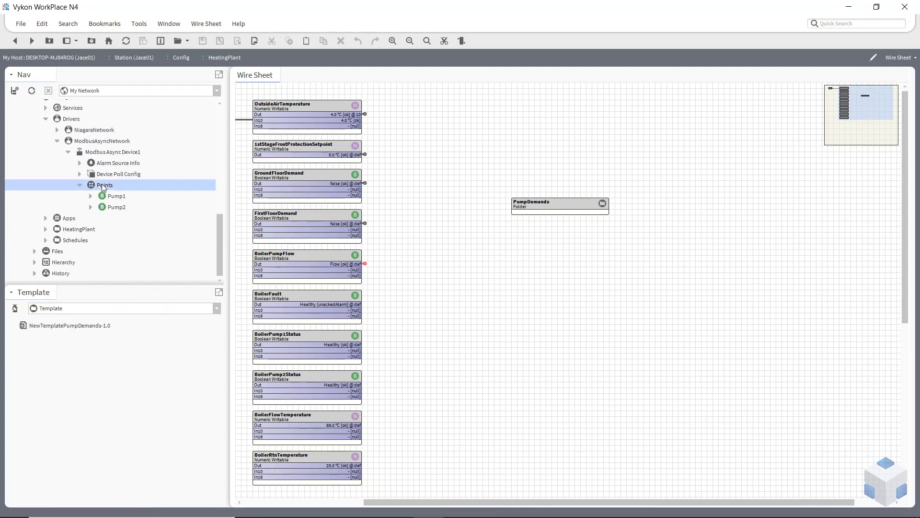
right_click(102, 185)
mouse_move(163, 174)
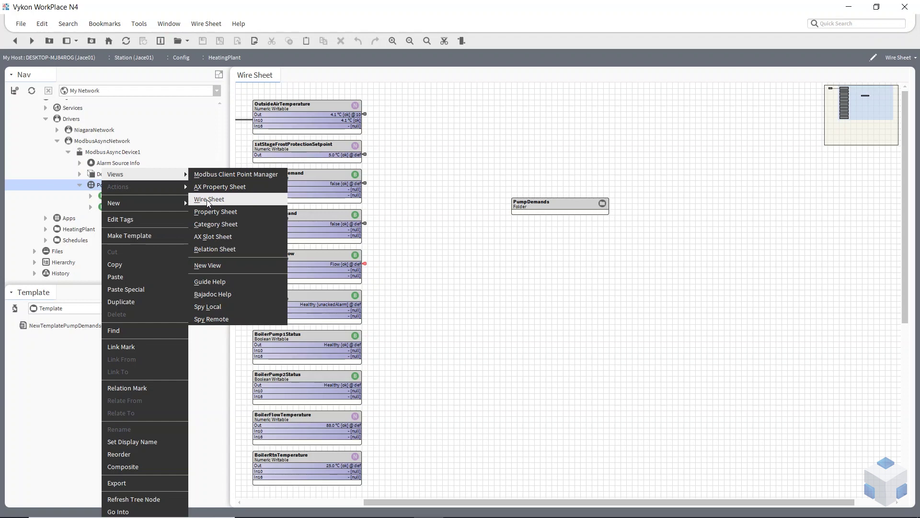
click(208, 200)
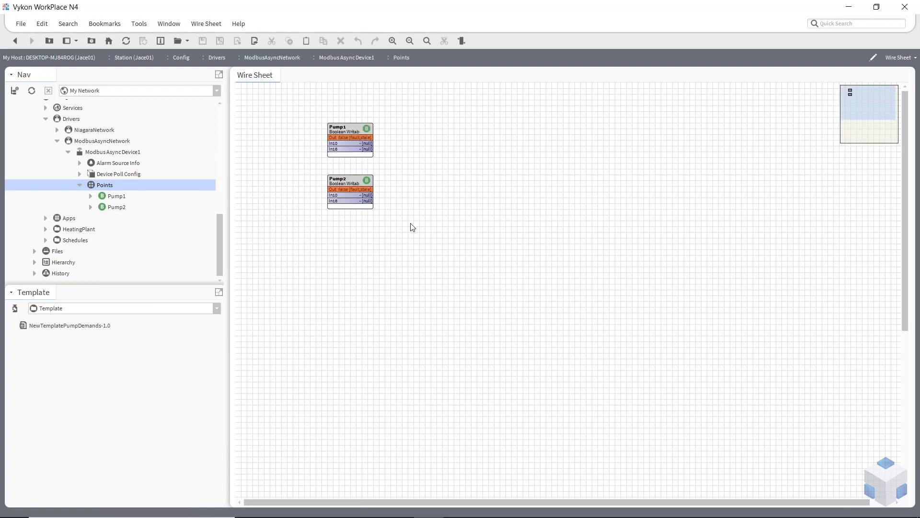
click(15, 41)
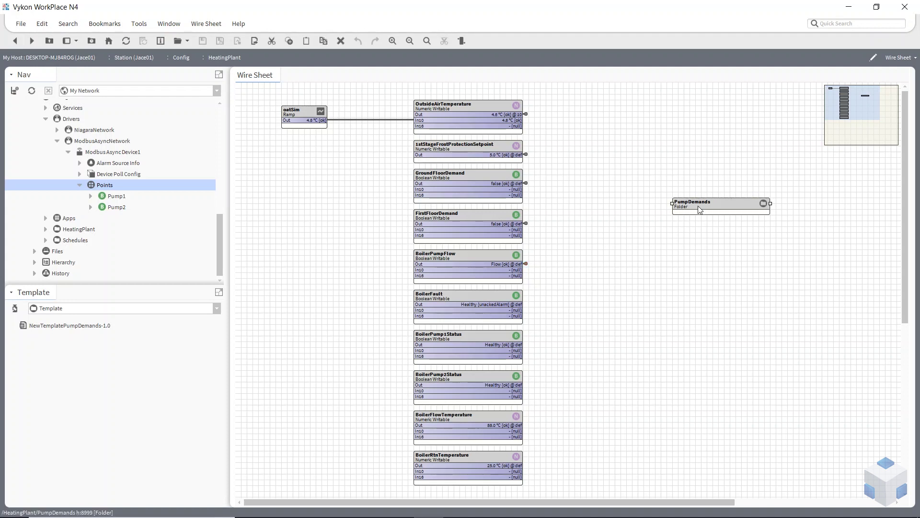
Step: Delete the old PumpDemands folder and drop NewTemplatePumpDemands-1.0 onto the HeatingPlant wire sheet
key(Delete)
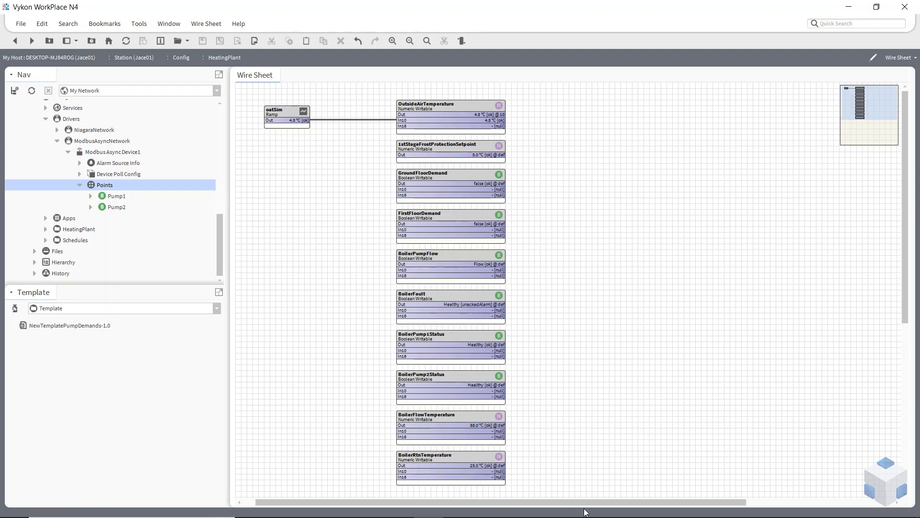
drag(586, 510, 830, 510)
scroll(549, 505, left, 5)
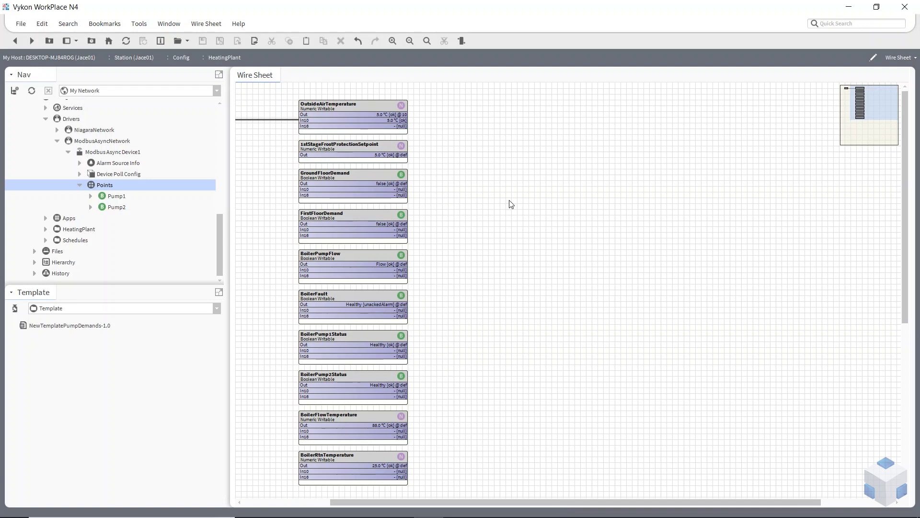
drag(44, 326, 543, 160)
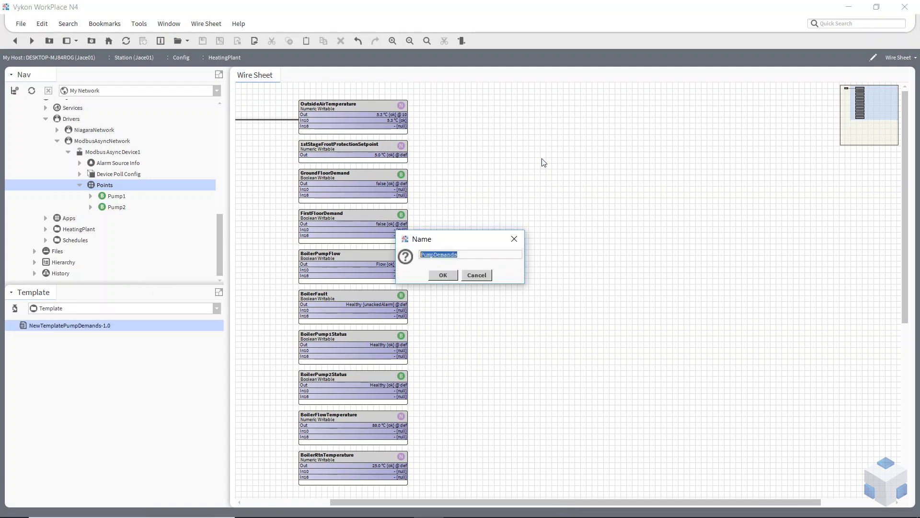
Step: Name the folder PumpDemands and link BoilerPumpFlow, OutsideAirTemperature and the frost protection setpoint
click(444, 275)
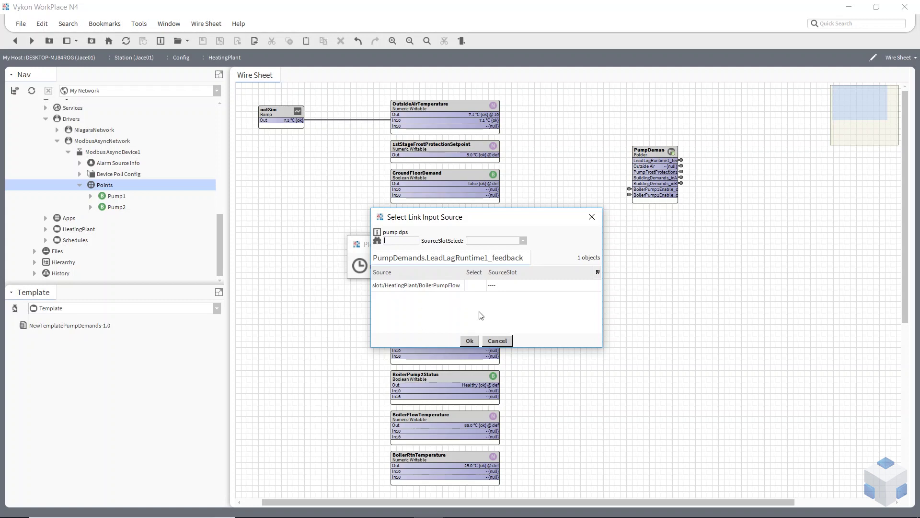
click(479, 287)
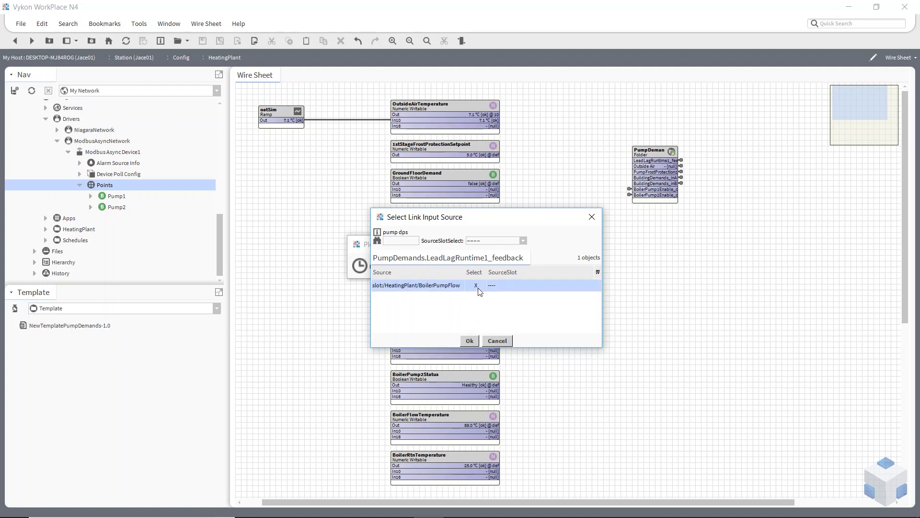
click(470, 341)
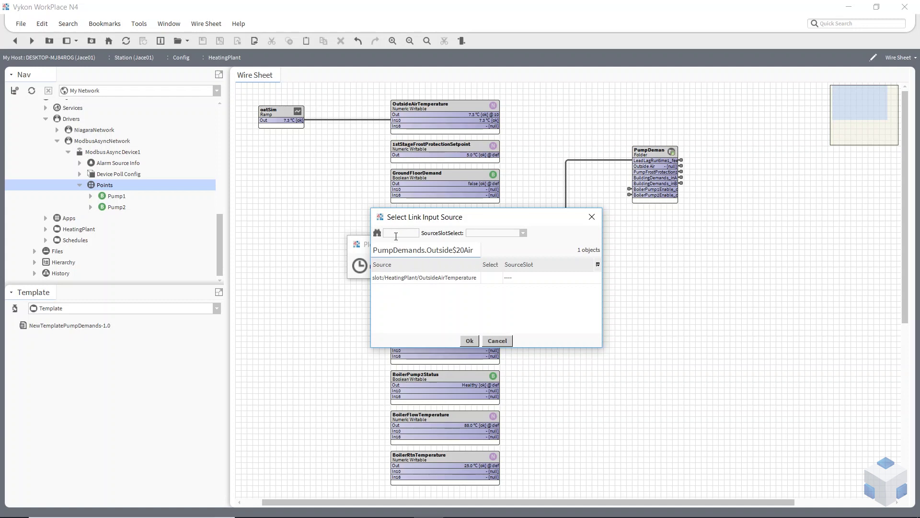
click(492, 282)
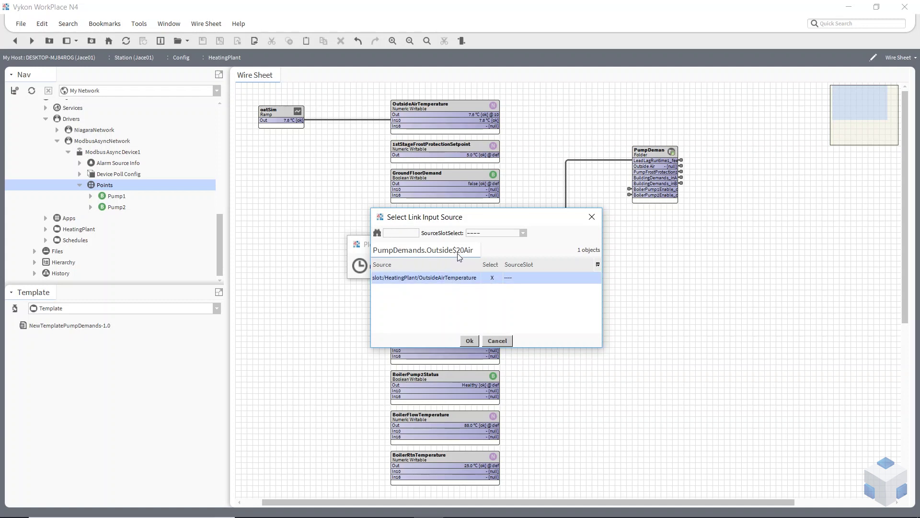
click(470, 341)
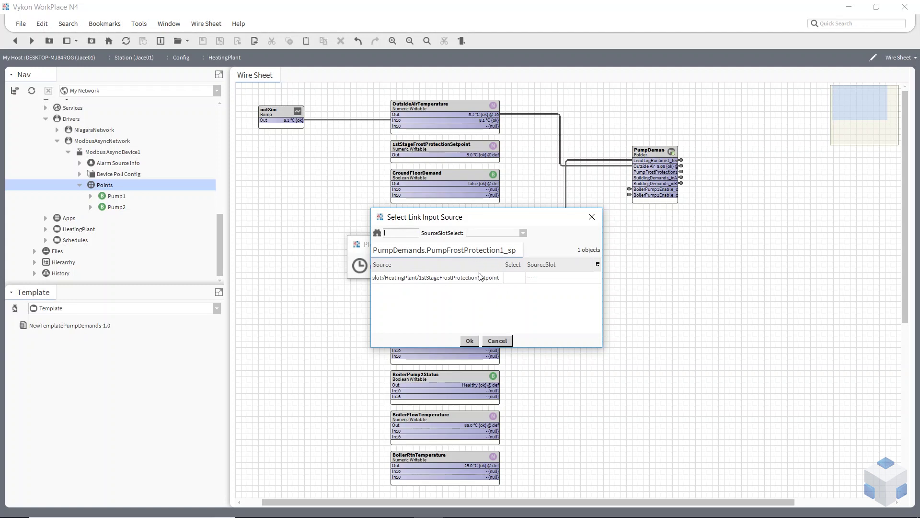
click(513, 279)
click(469, 339)
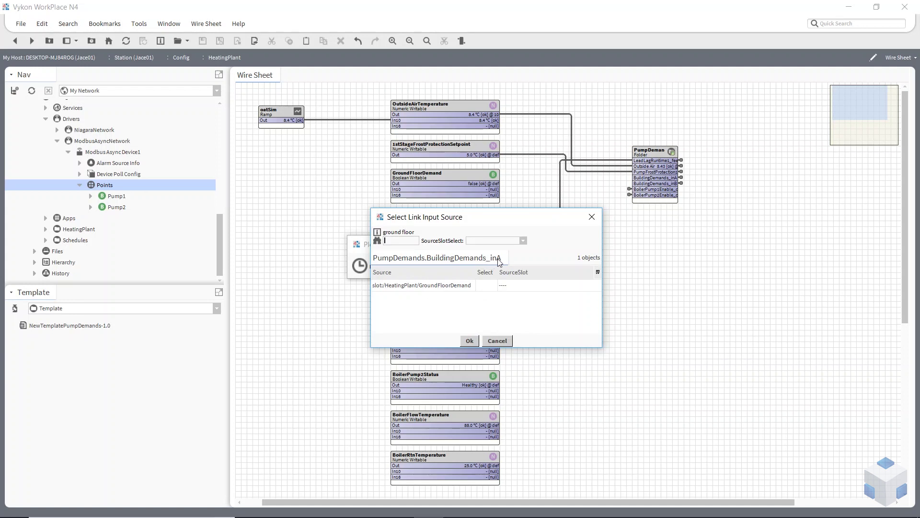
Step: Link GroundFloorDemand to BuildingDemands_inA and FirstFloorDemand to BuildingDemands_inB
click(411, 242)
click(490, 285)
click(466, 340)
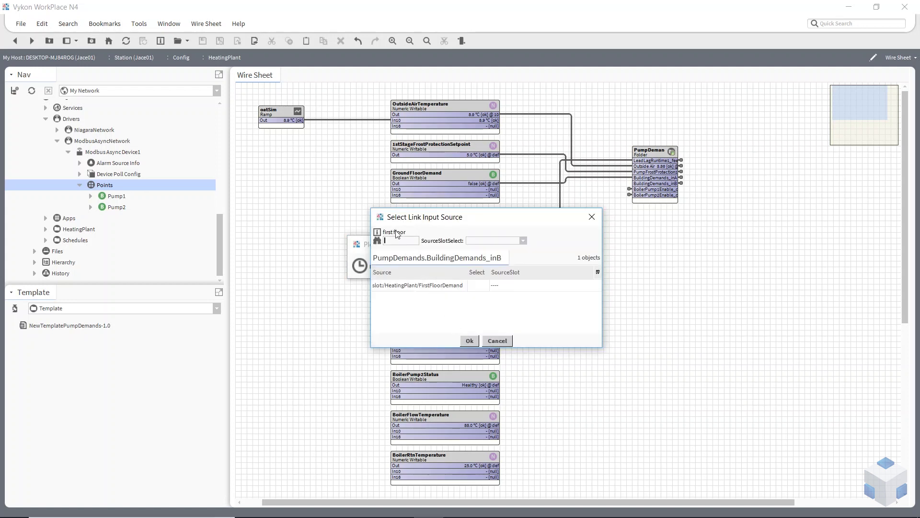
click(479, 285)
click(470, 340)
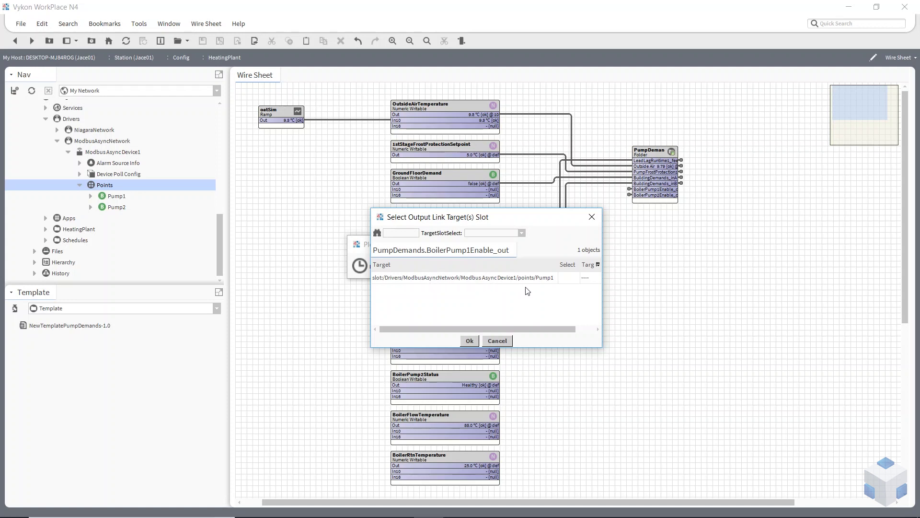
Step: Target in10 on Pump1 from BoilerPump1Enable_out and in10 on Pump2 from BoilerPump2Enable_out
click(570, 279)
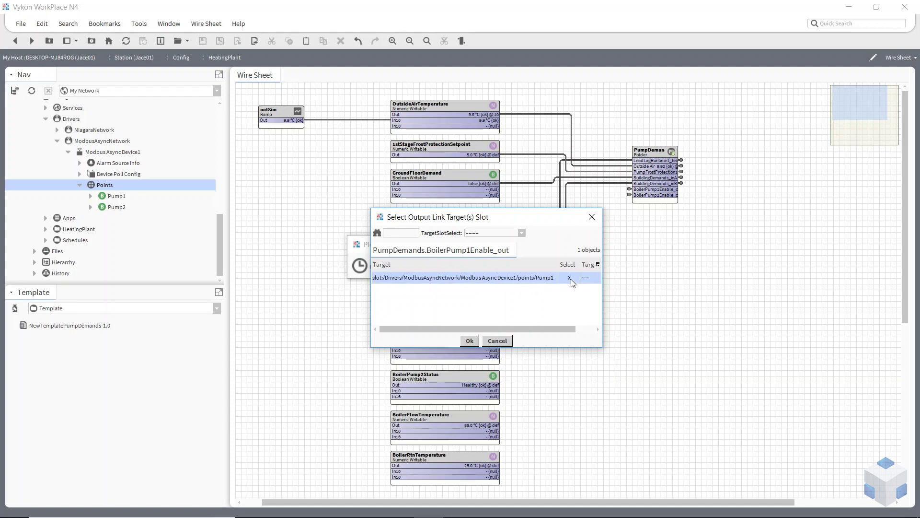
click(523, 234)
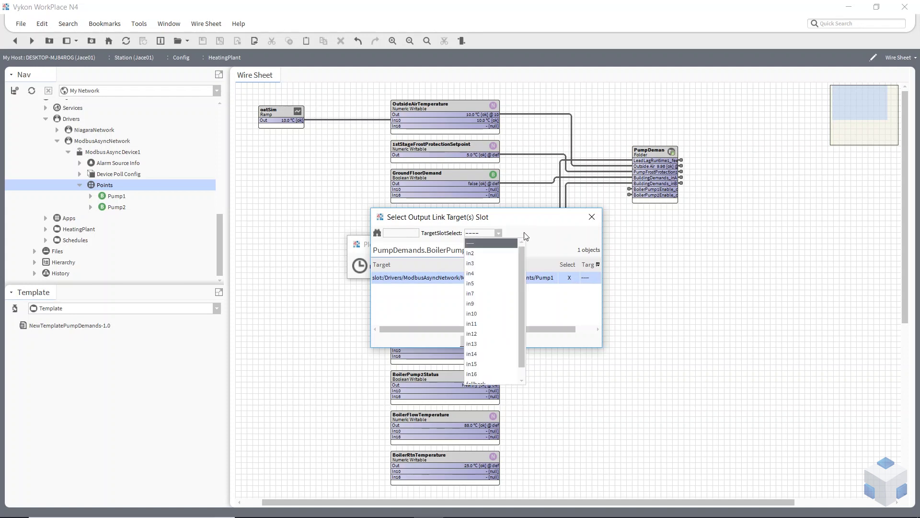
click(488, 308)
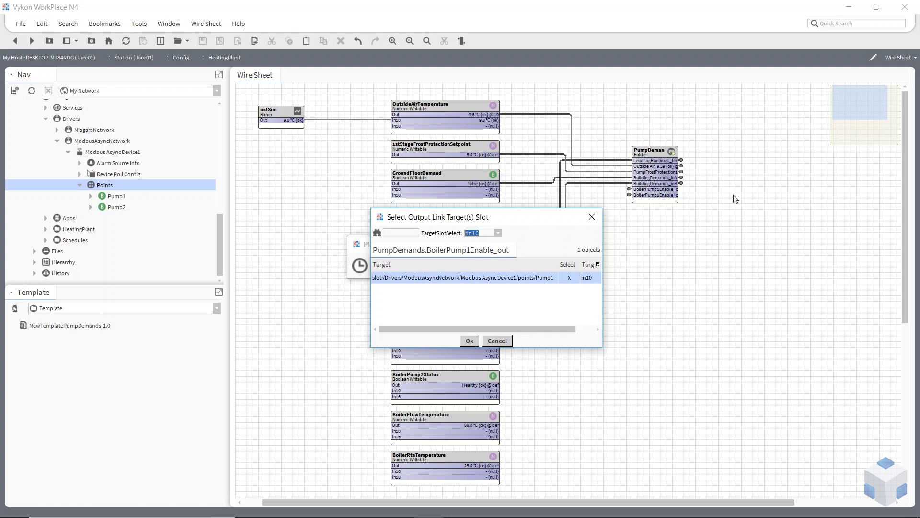
click(470, 340)
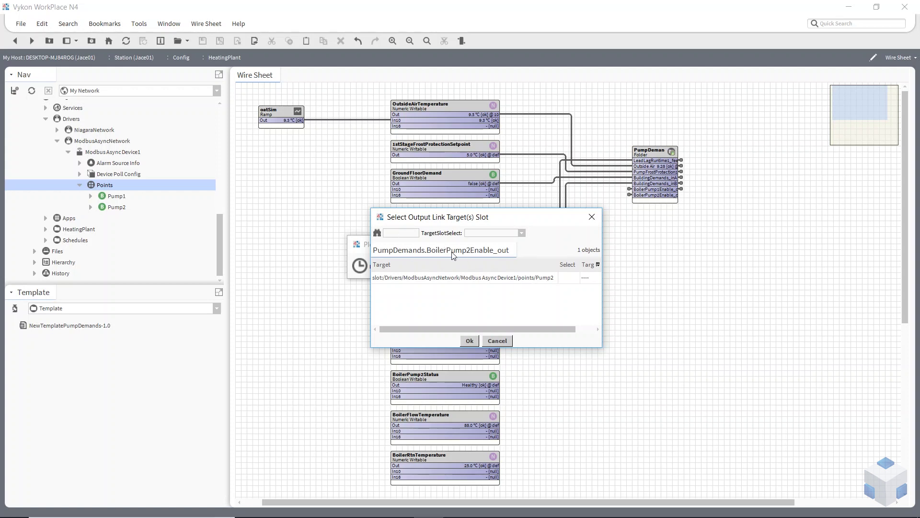
click(569, 280)
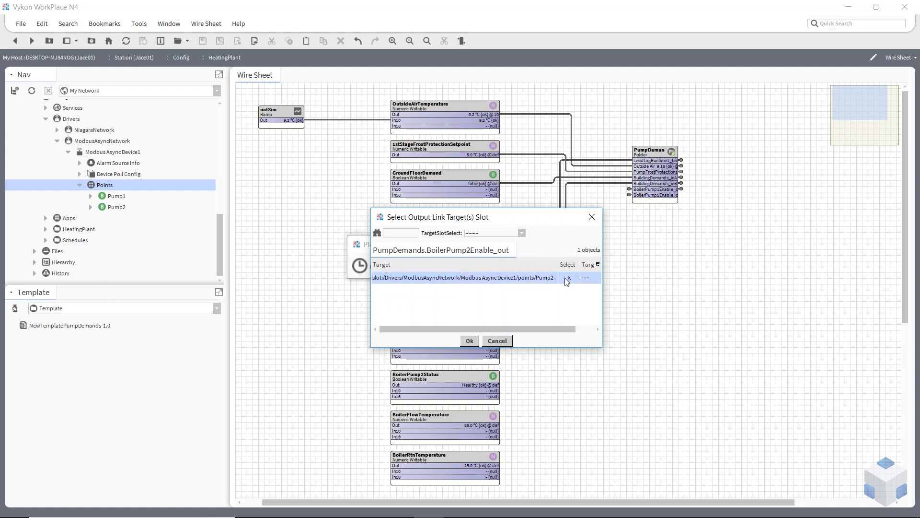
click(521, 233)
click(484, 314)
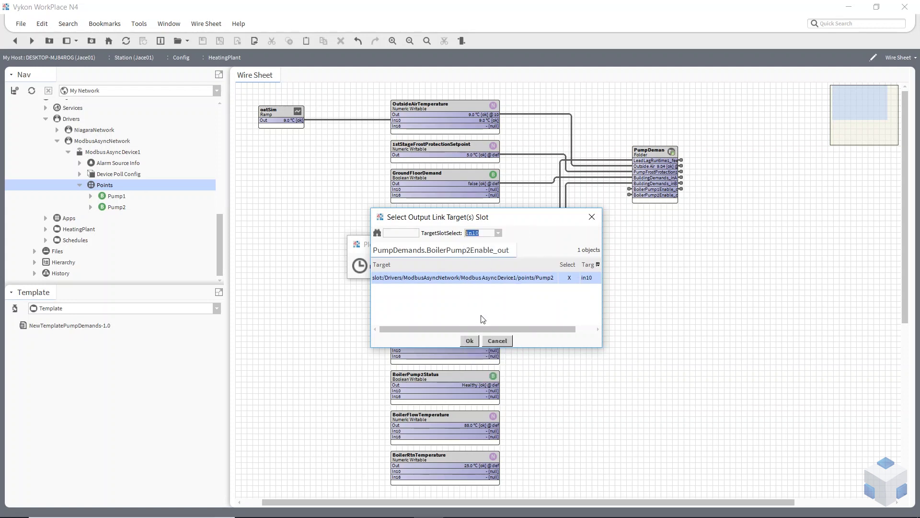
click(473, 339)
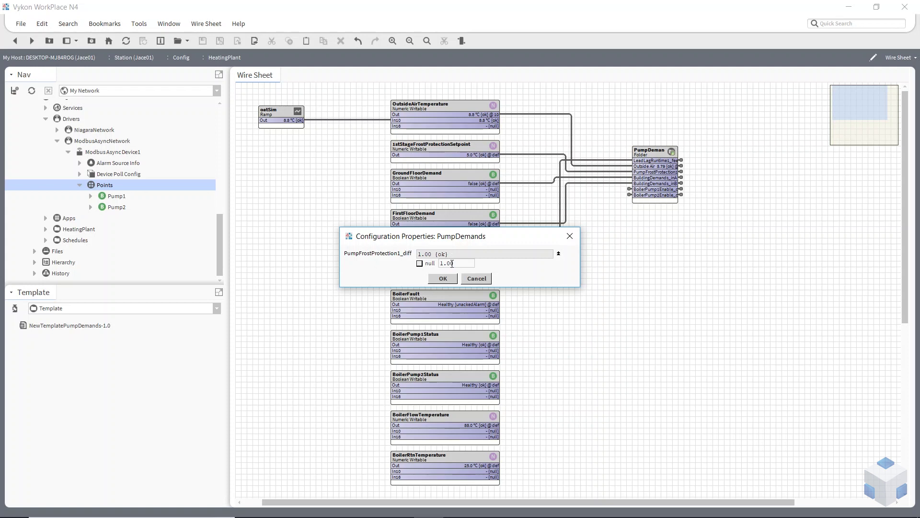
Step: Accept PumpFrostProtection1_diff of 1.00, then review and dismiss the template binding results
drag(455, 263, 410, 264)
click(443, 279)
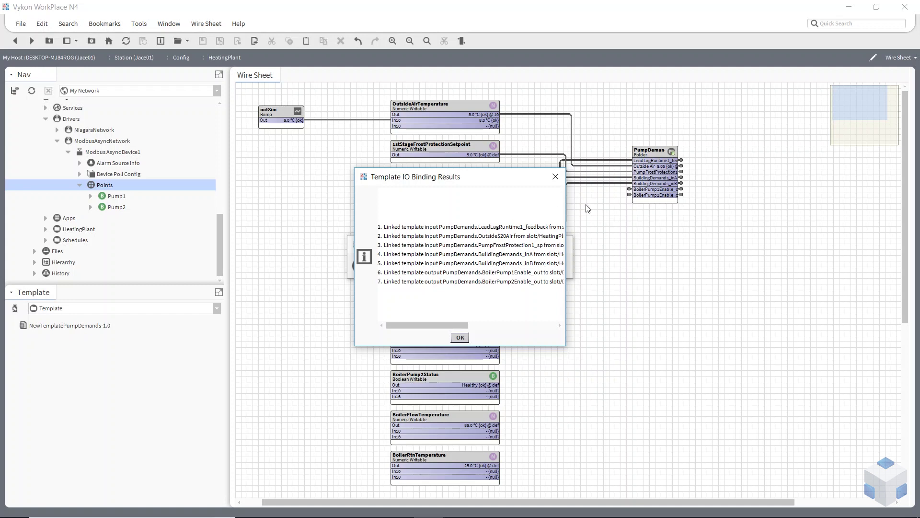
drag(567, 198, 800, 198)
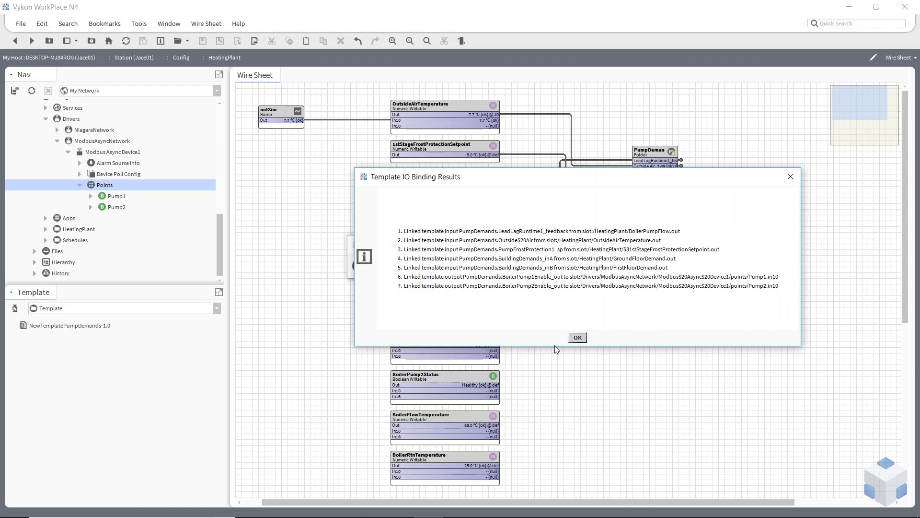
click(577, 338)
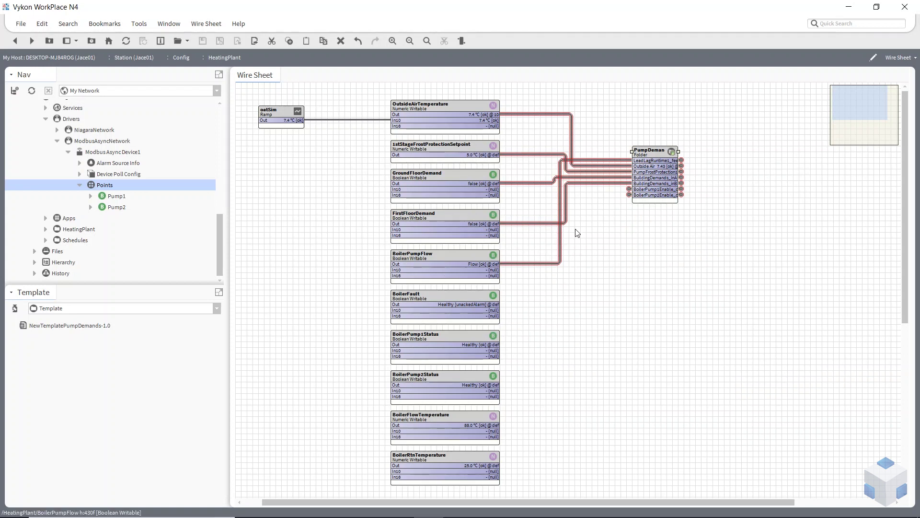
click(681, 188)
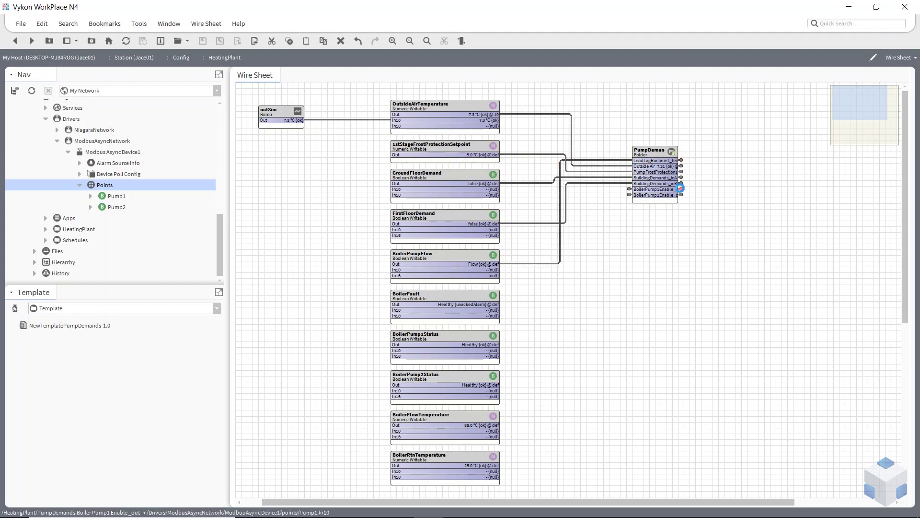
double_click(681, 188)
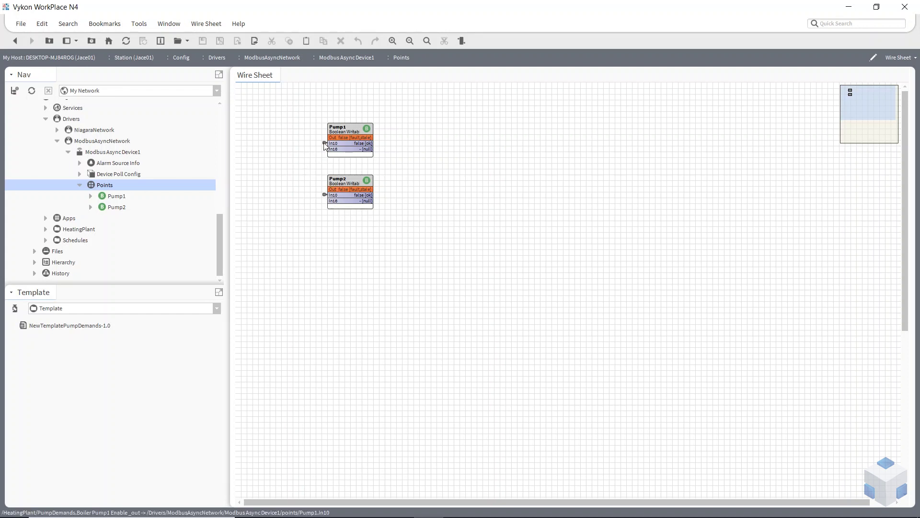
double_click(324, 143)
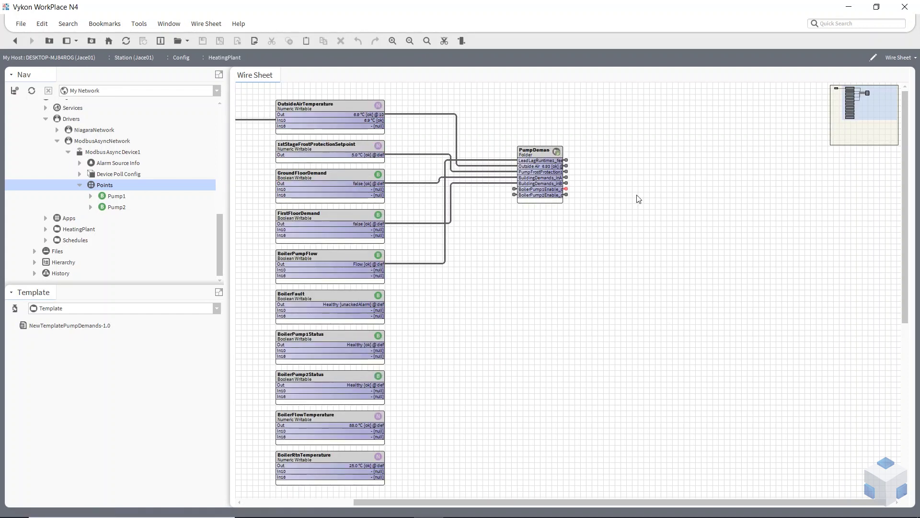
drag(436, 501, 474, 498)
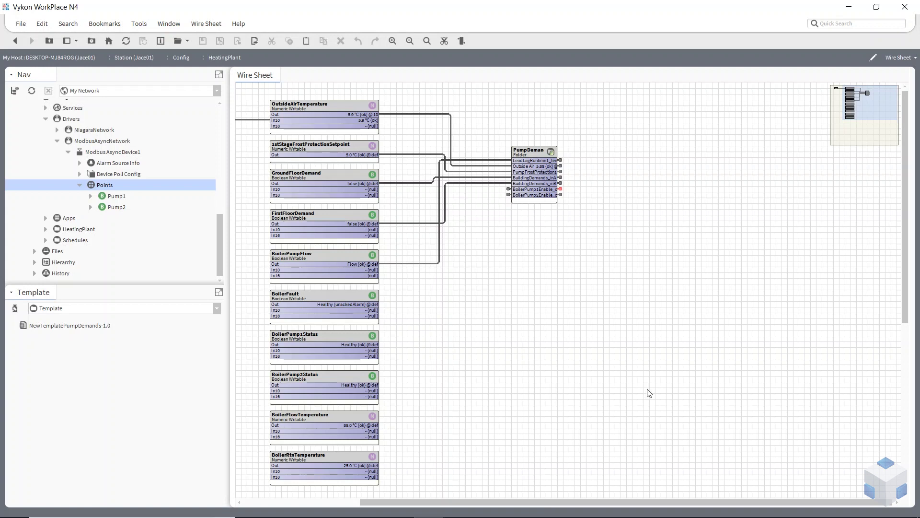
Step: Open the ModbusAsyncNetwork device manager and show its Templates pane above Modbus Async Device1
click(70, 153)
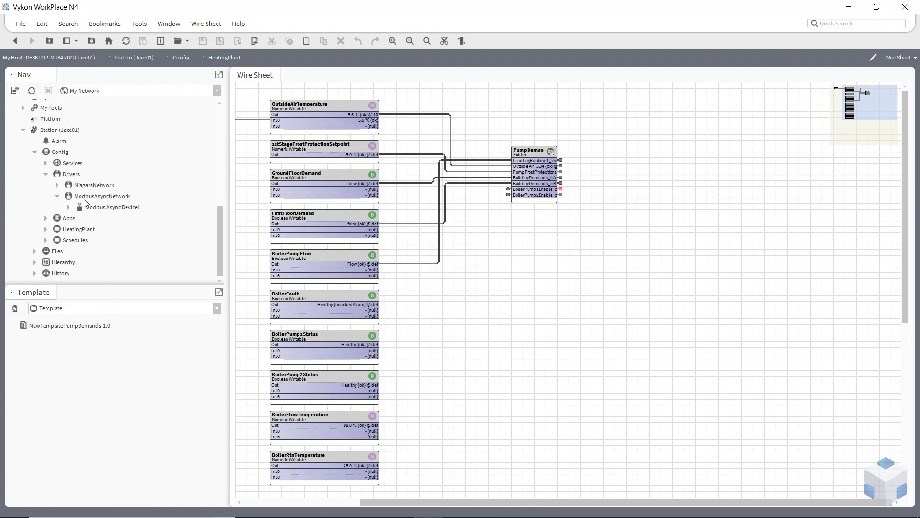
click(88, 197)
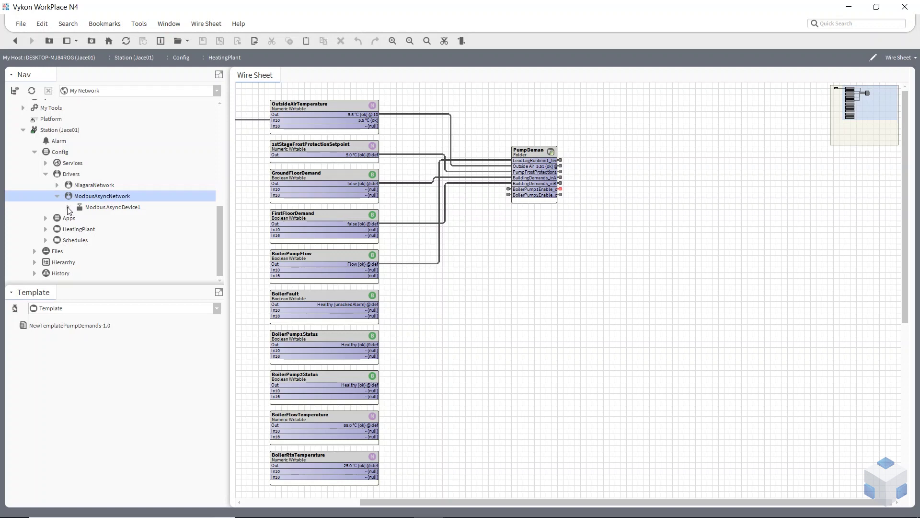
click(68, 208)
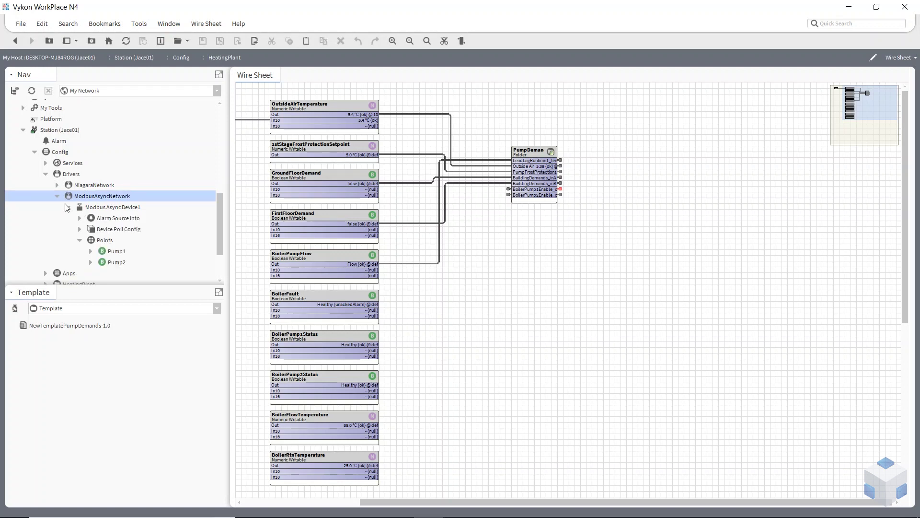
click(68, 207)
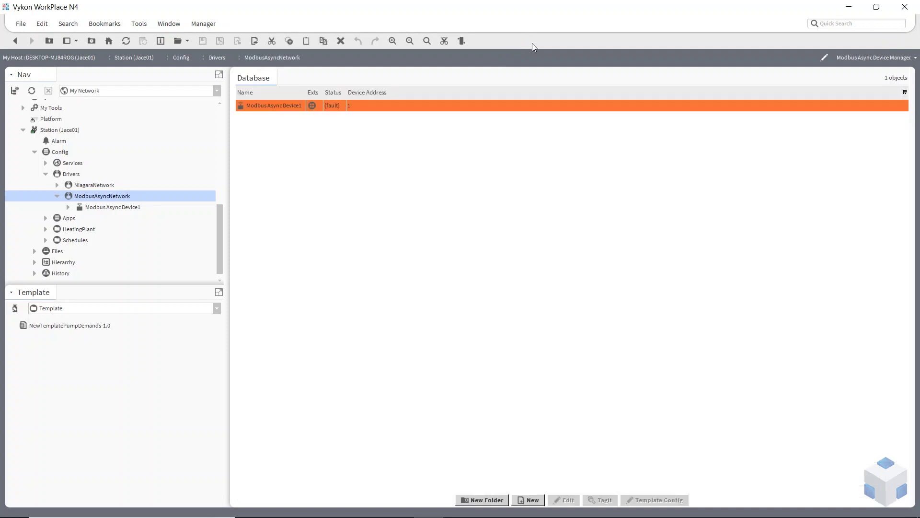
click(462, 41)
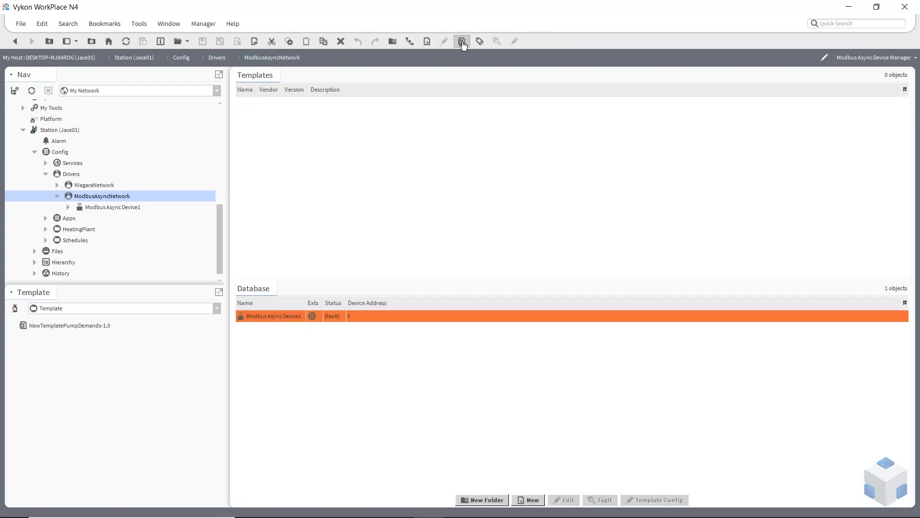